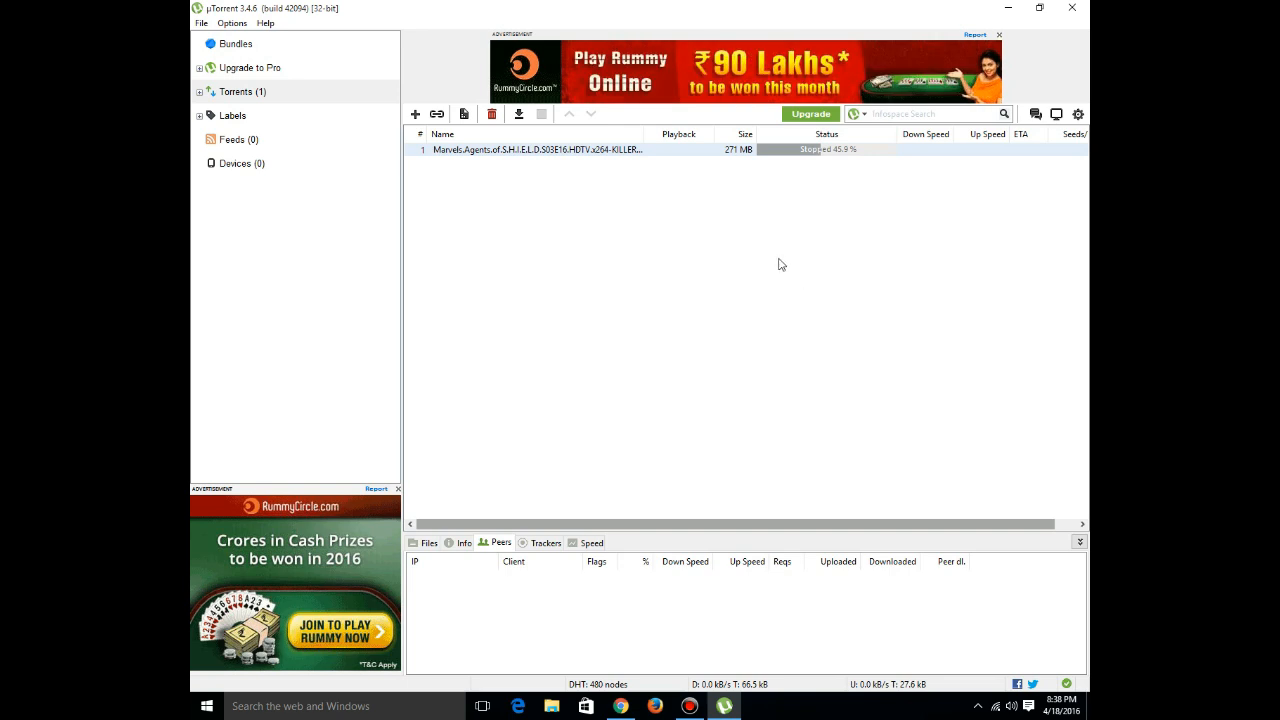
Step: Open Options > Preferences and show the General settings page
click(232, 23)
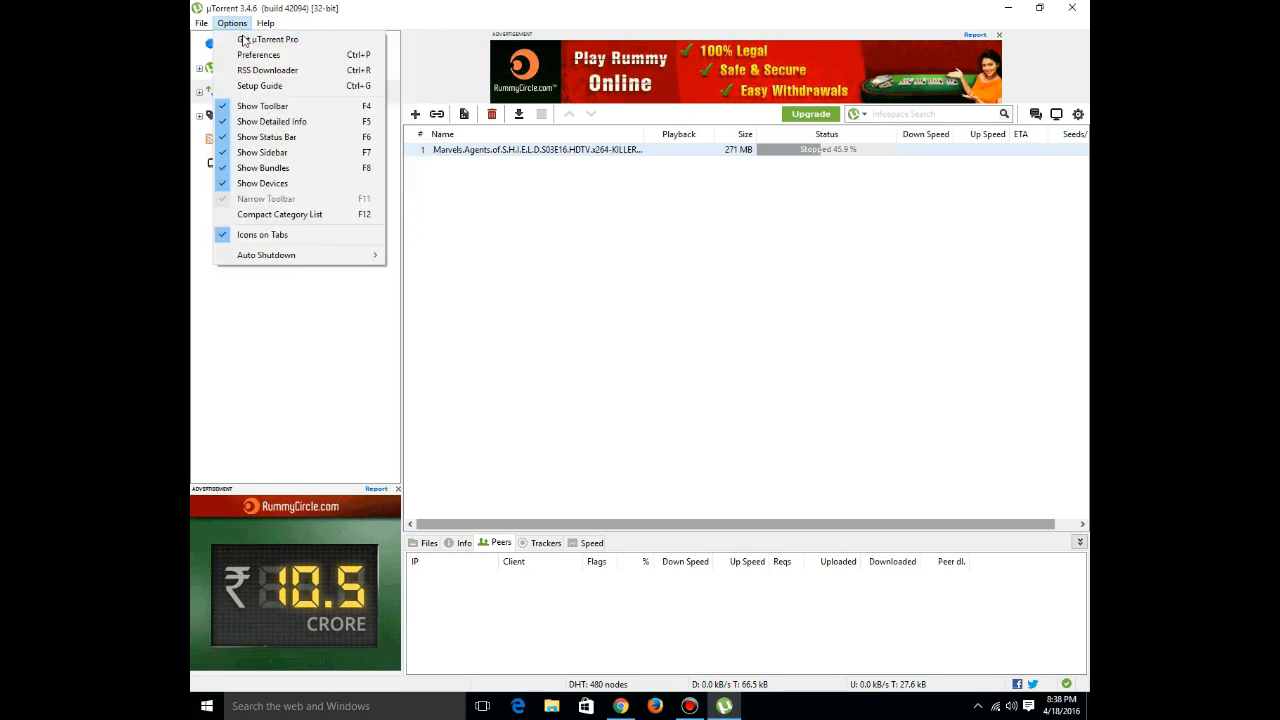
click(258, 55)
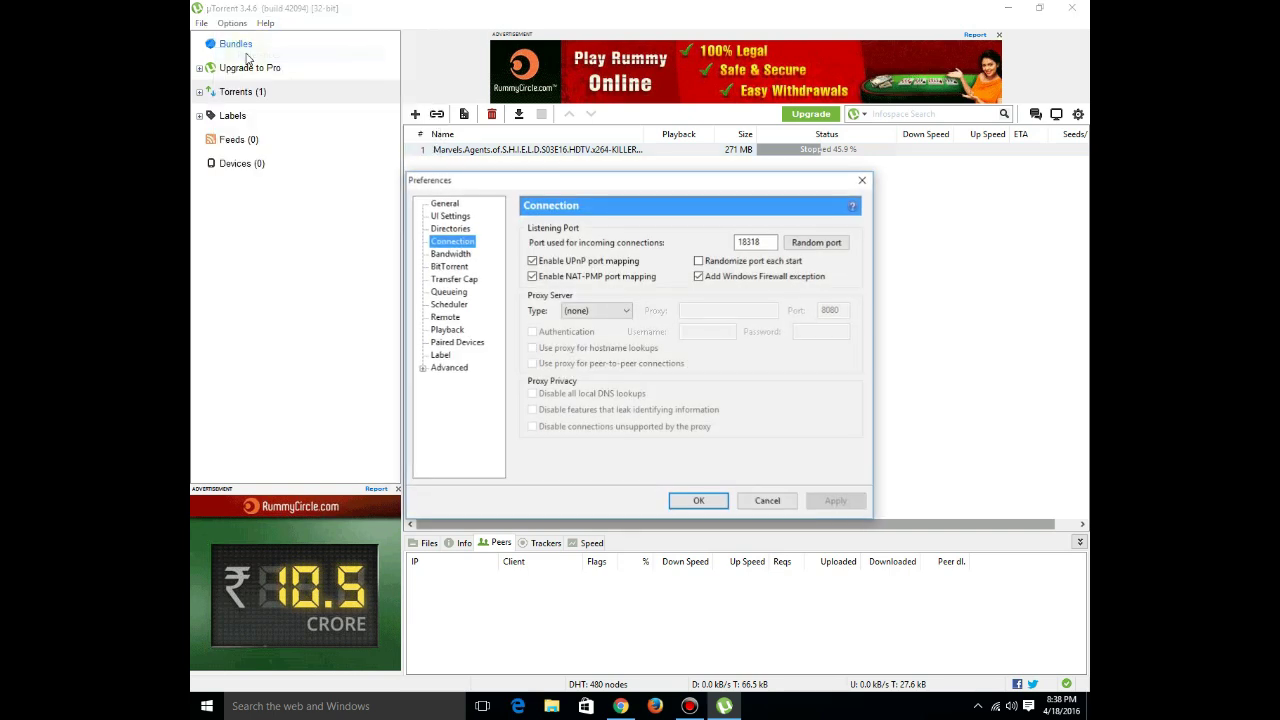
click(446, 204)
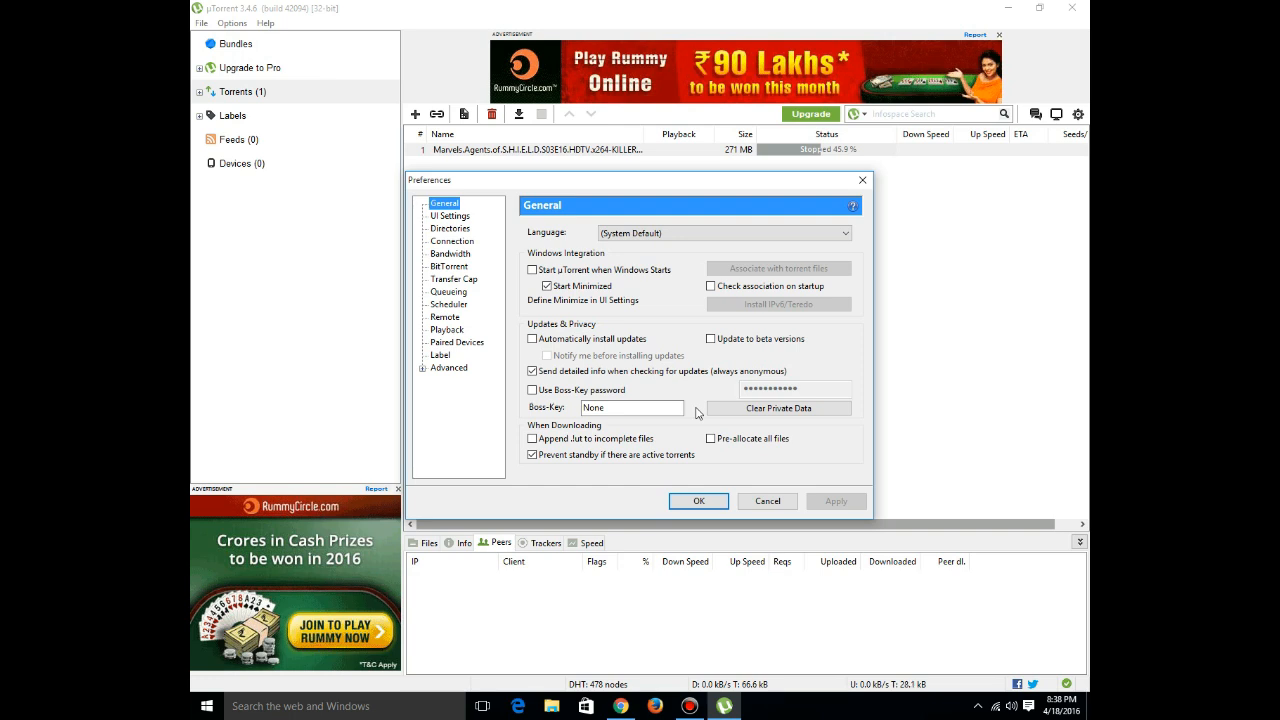
Step: On UI Settings, toggle tray-click activation and allow renaming/relocating data when adding torrents
click(450, 216)
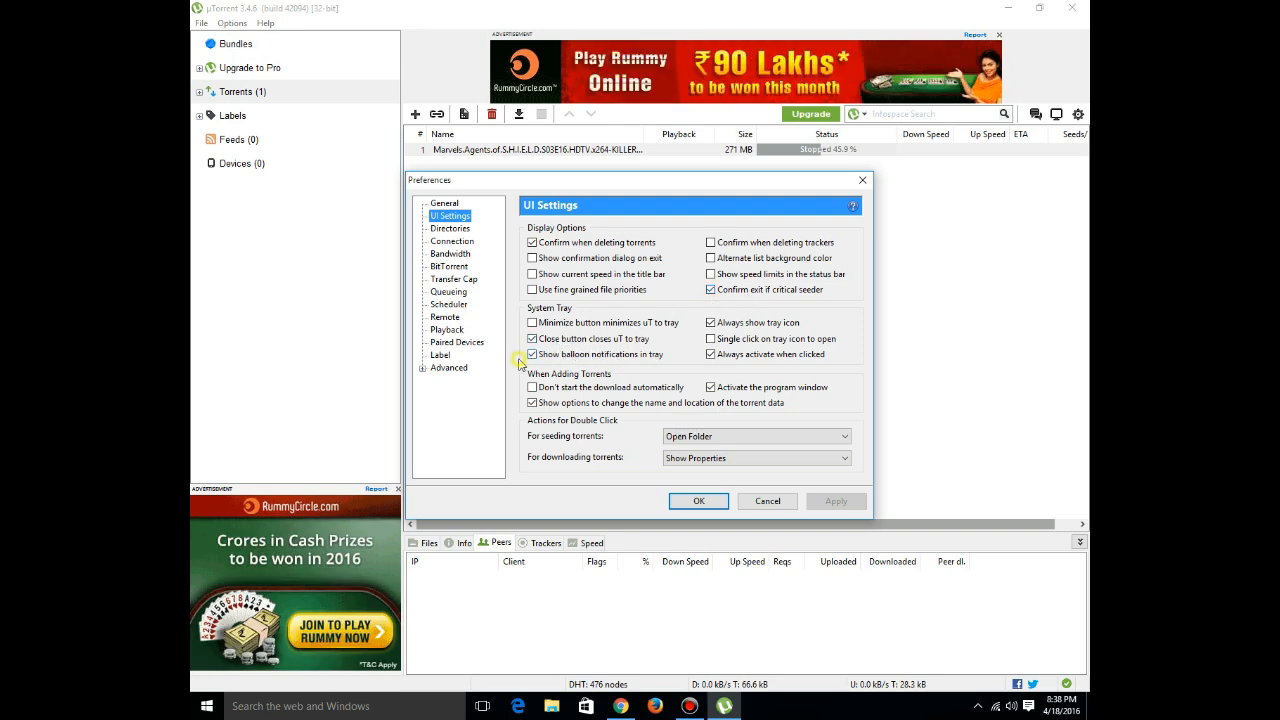
click(824, 361)
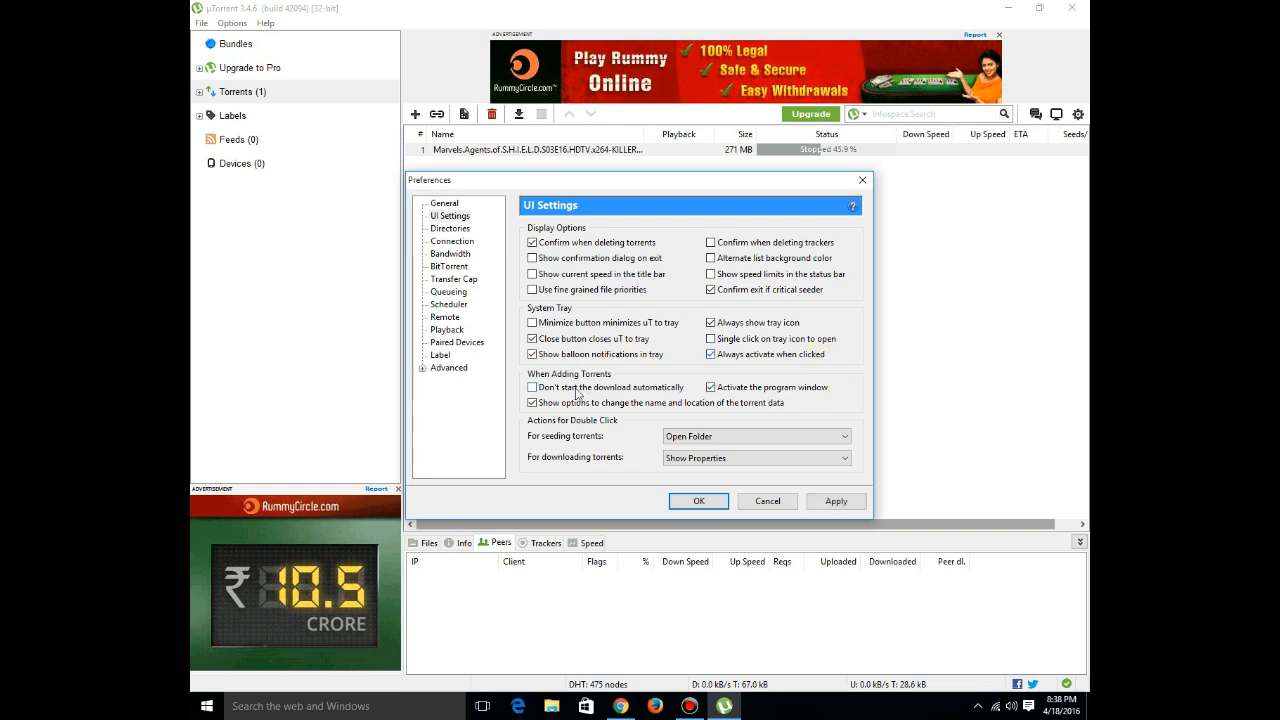
click(560, 404)
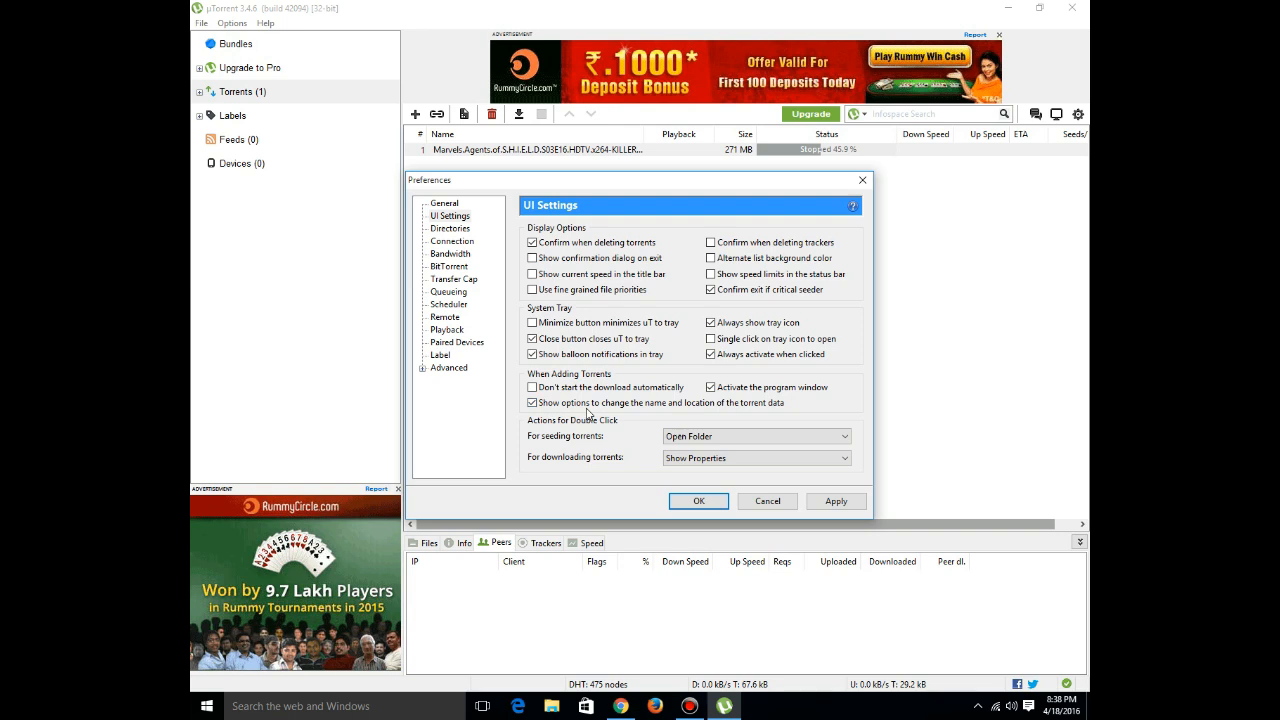
Step: Pass through Directories to Connection and review the incoming port 18318 and UPnP mapping
click(450, 228)
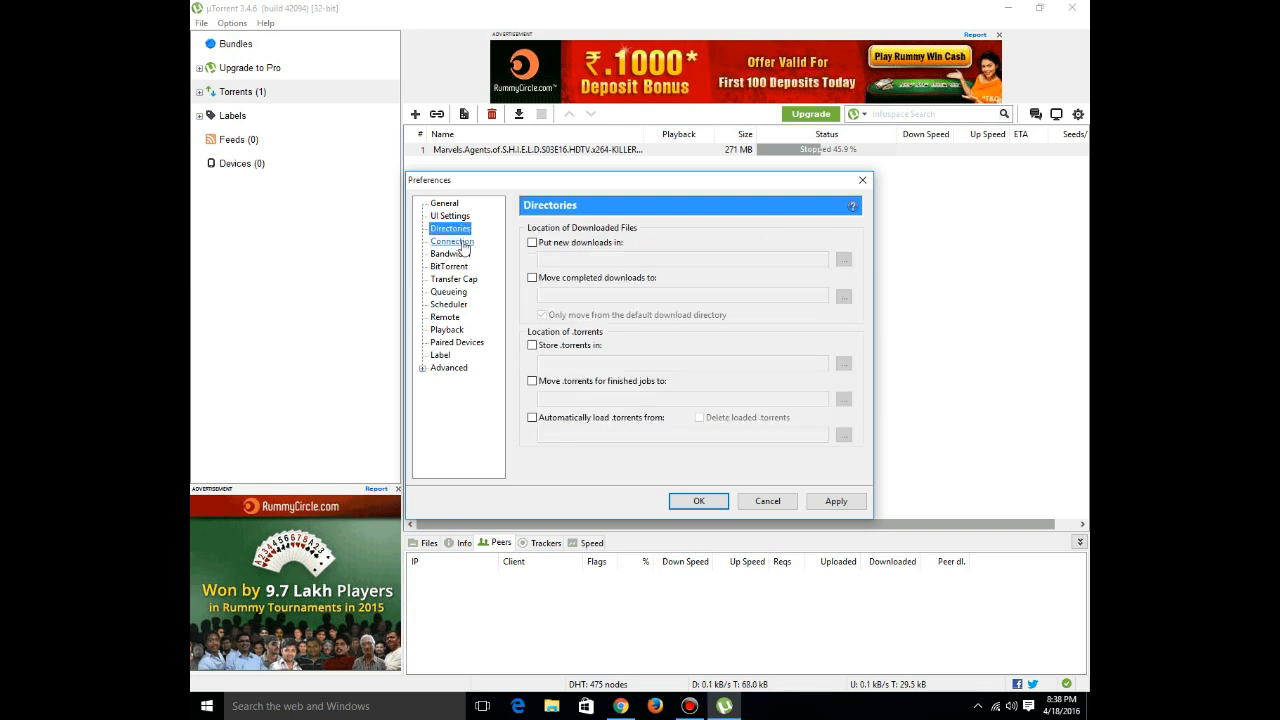
click(452, 241)
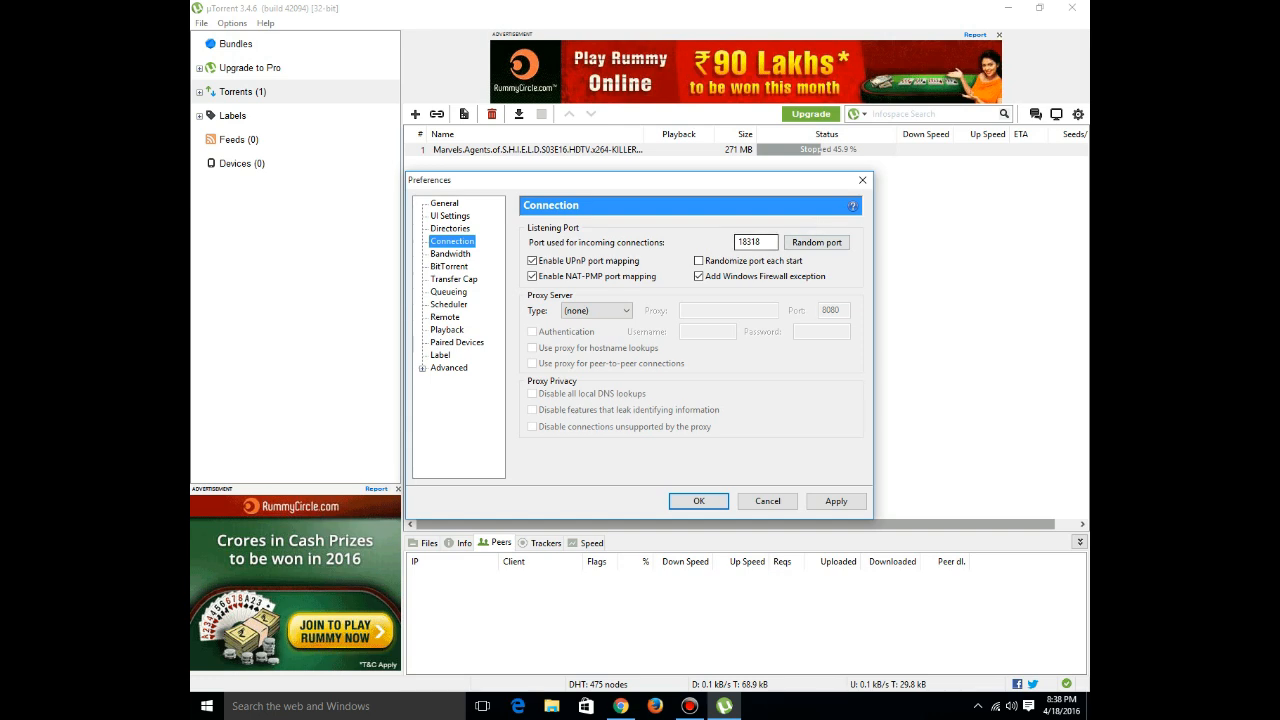
click(762, 242)
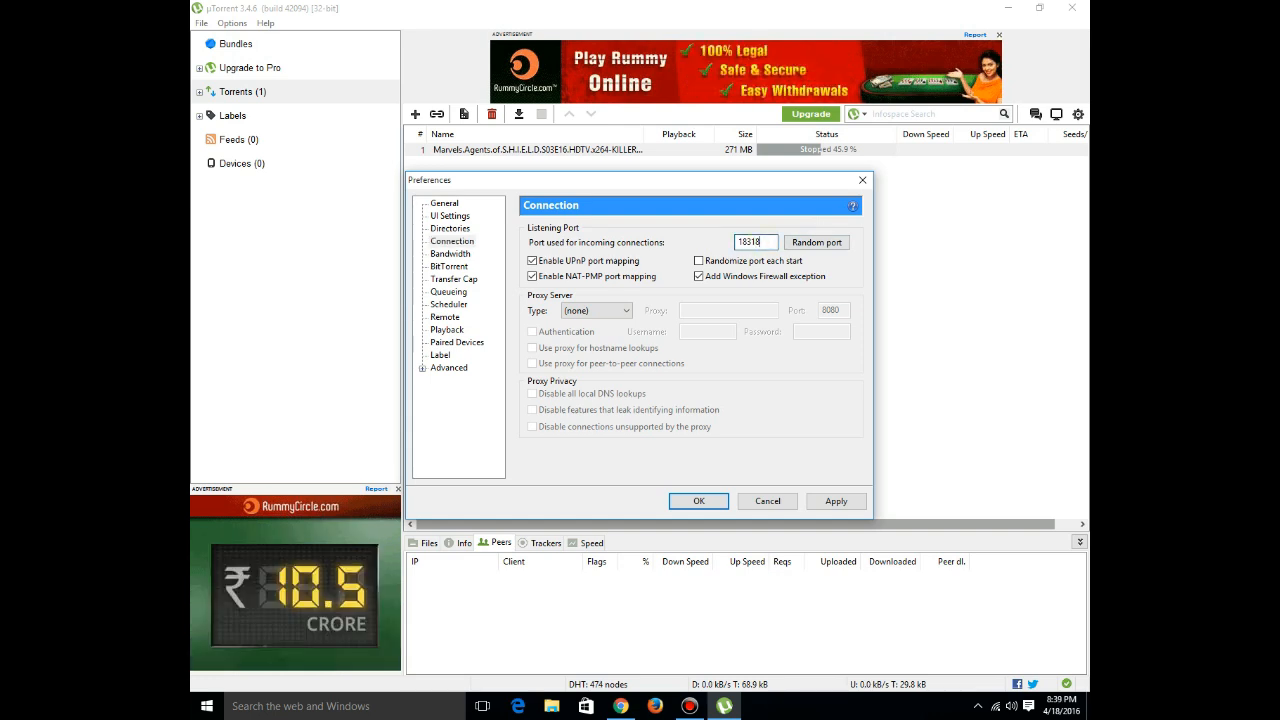
drag(768, 242, 709, 242)
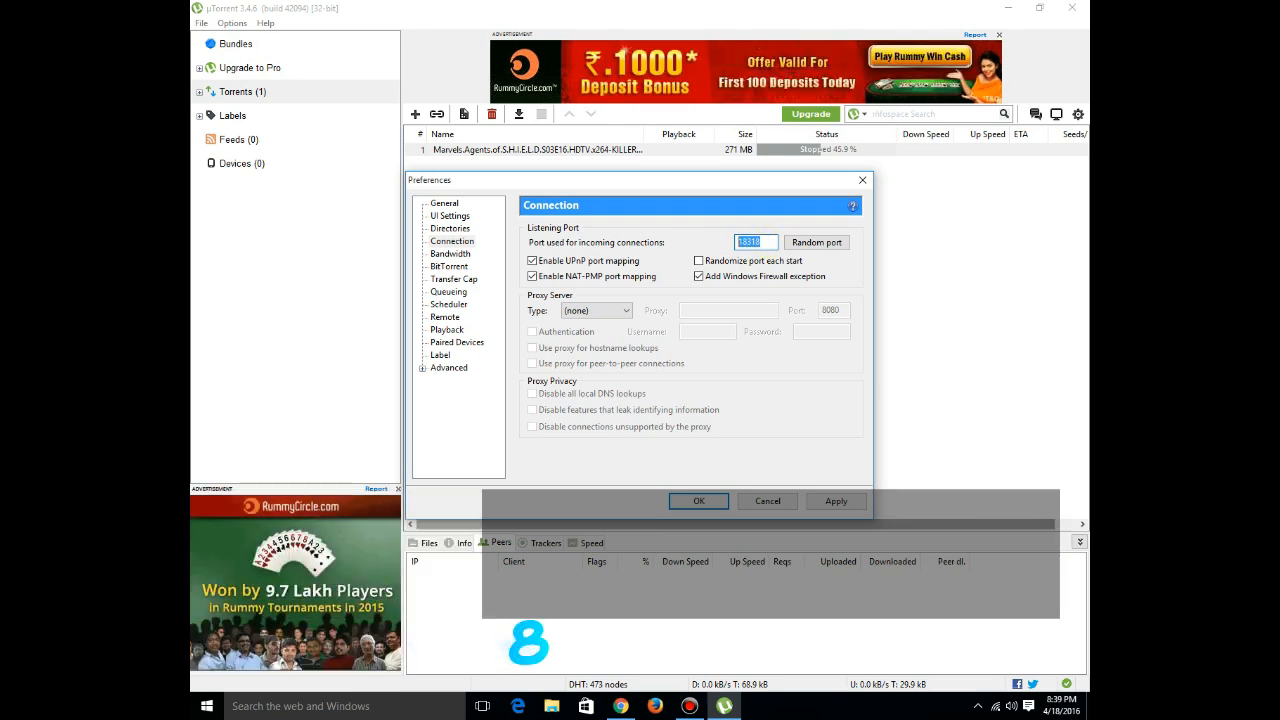
click(763, 242)
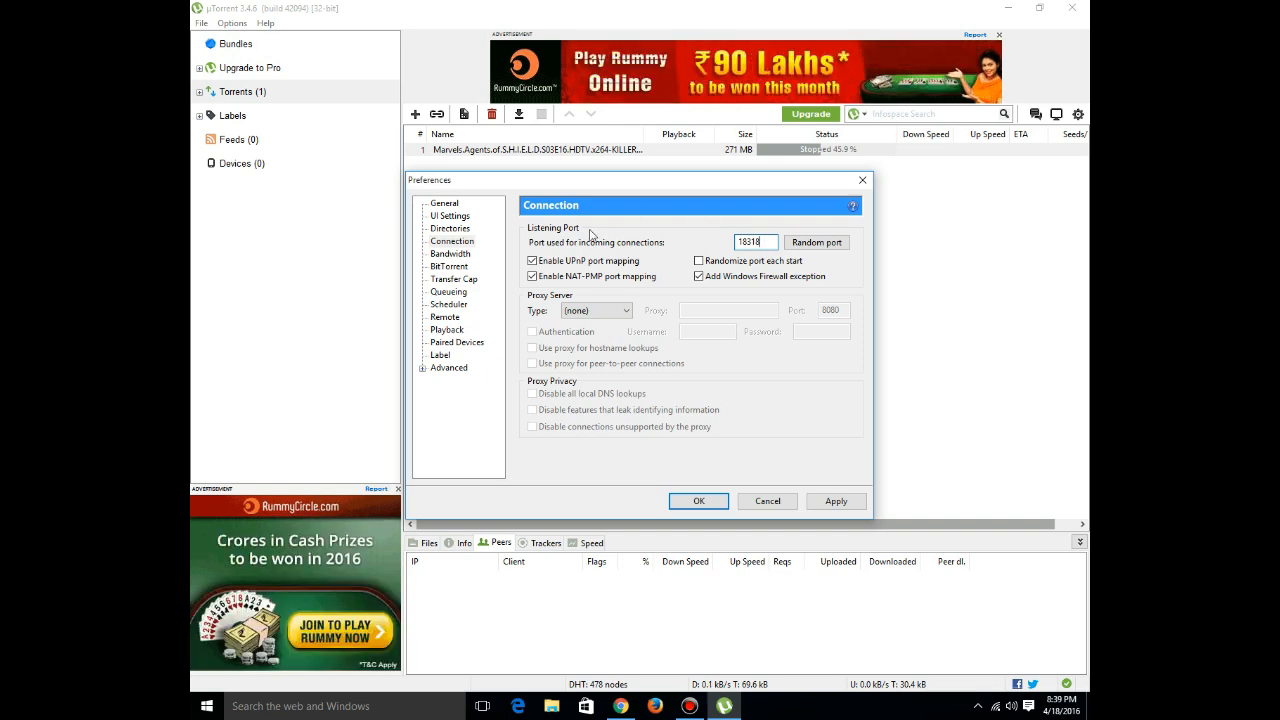
click(541, 259)
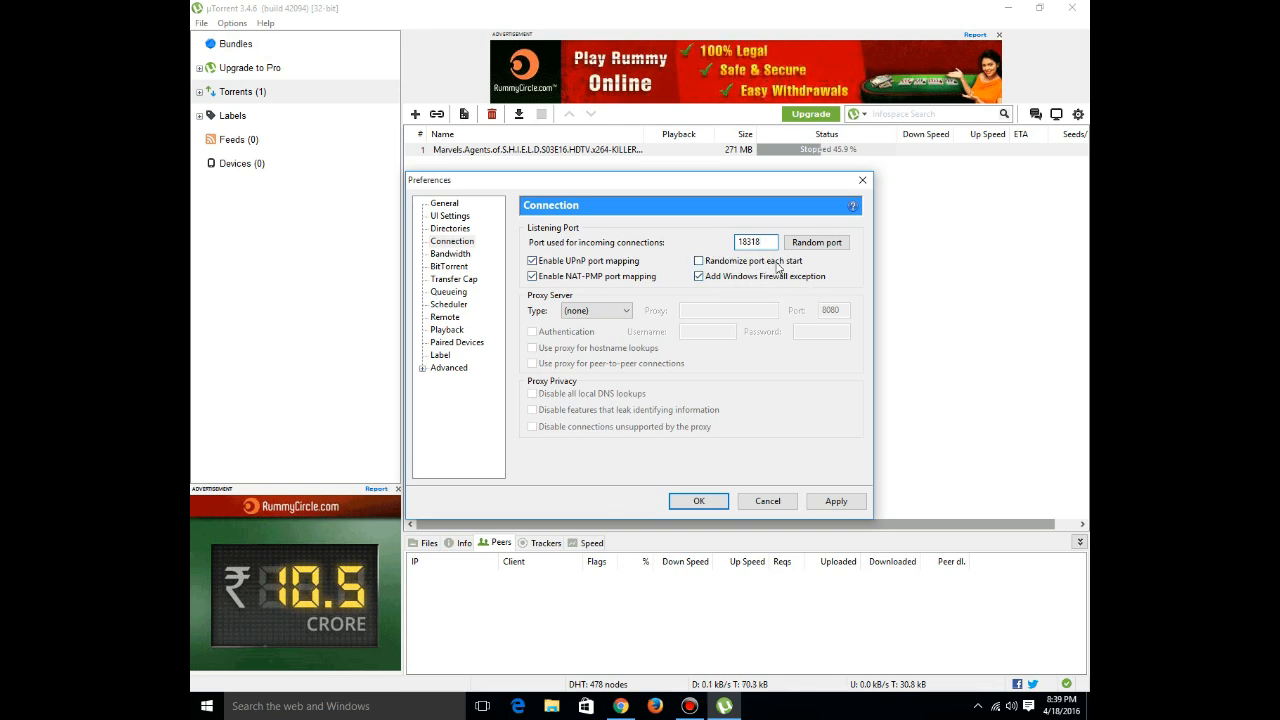
Step: On Bandwidth, review upload limit 670 kB/s, 1890 global connections, 2329 peers per torrent and upload slots
click(450, 254)
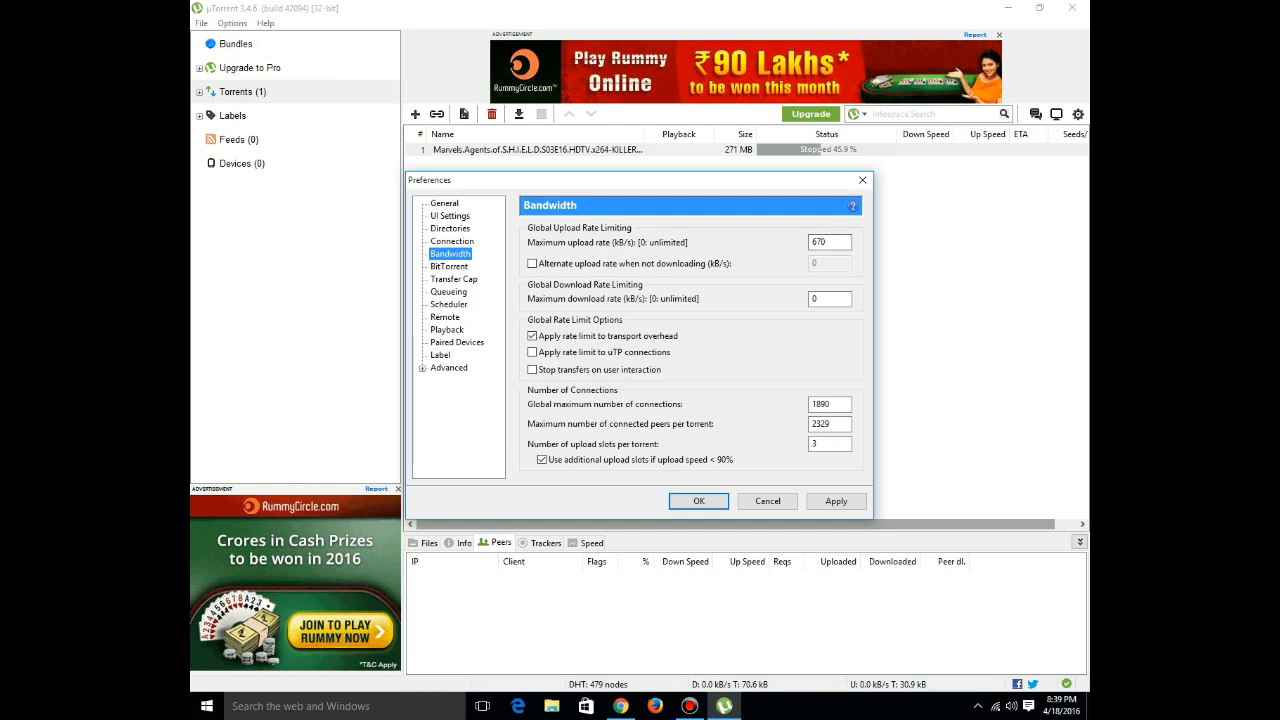
double_click(825, 242)
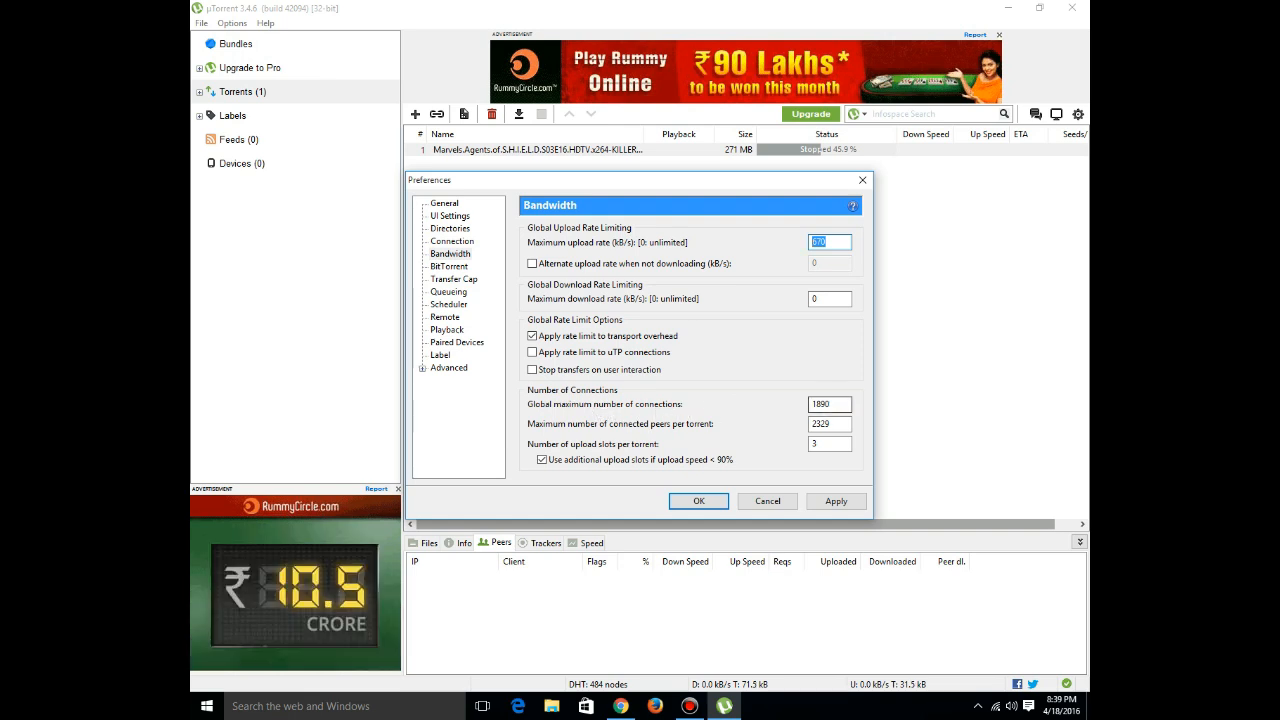
double_click(822, 404)
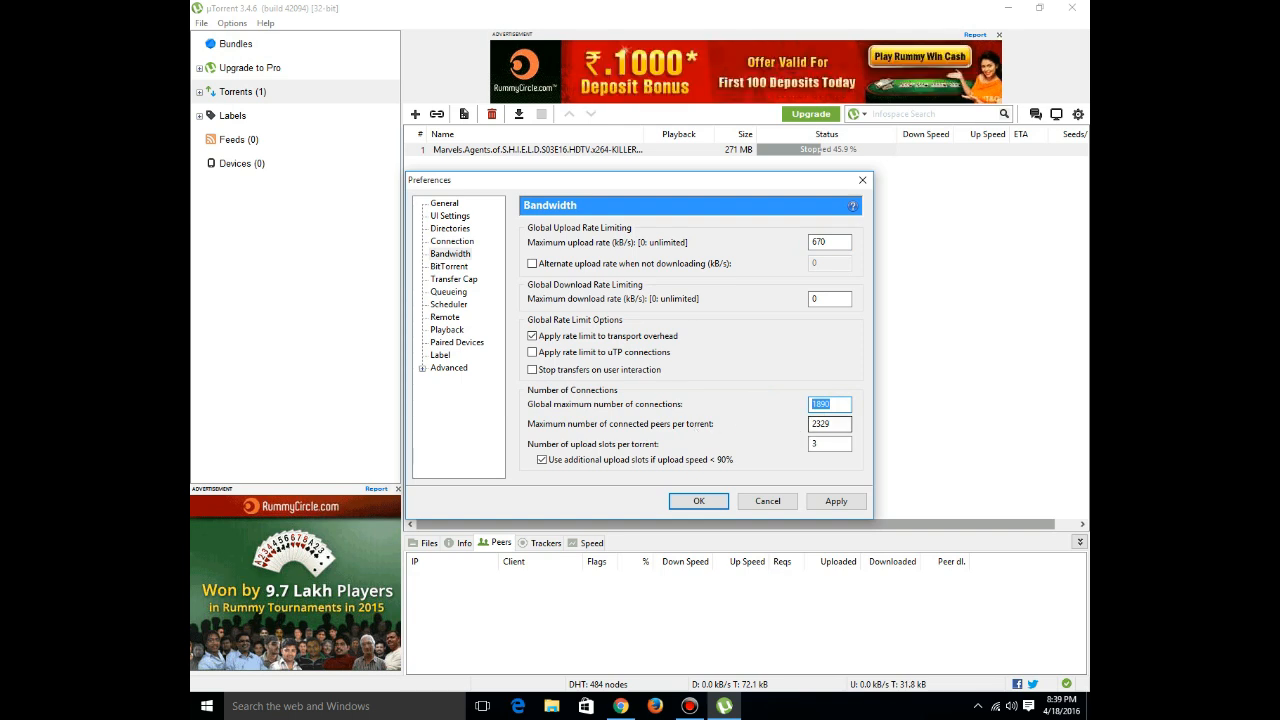
double_click(826, 424)
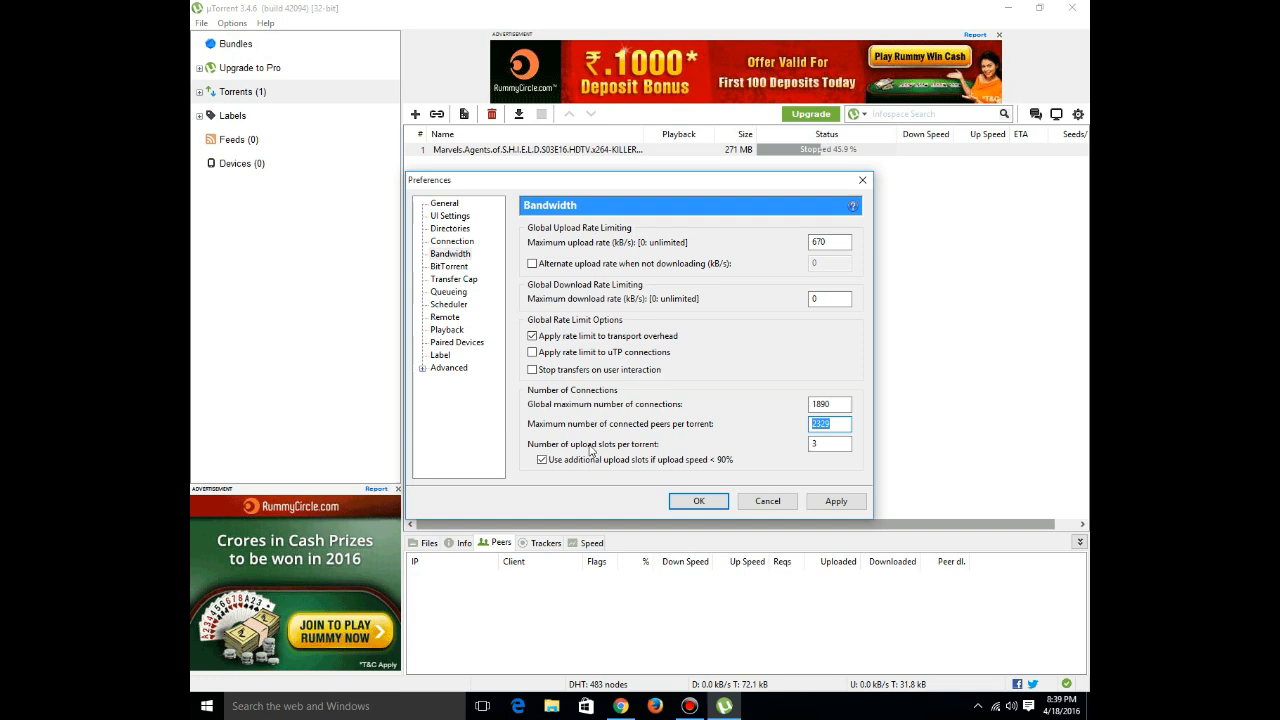
double_click(826, 444)
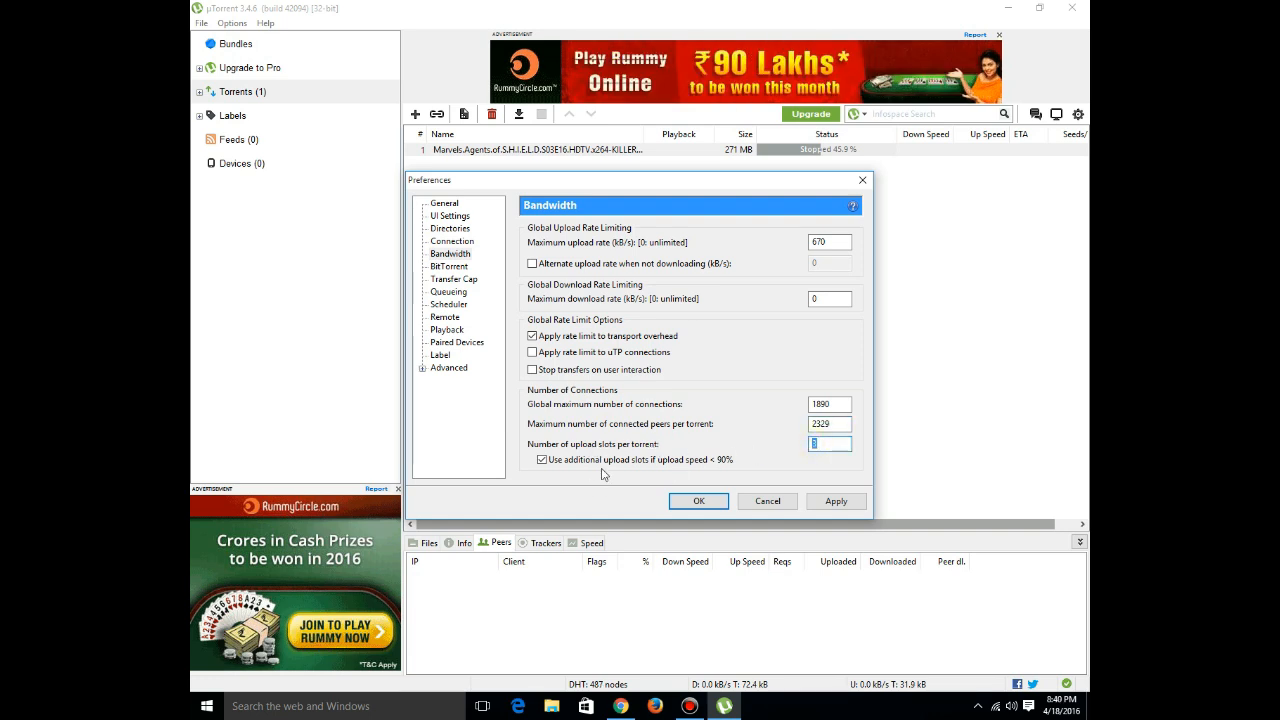
click(448, 266)
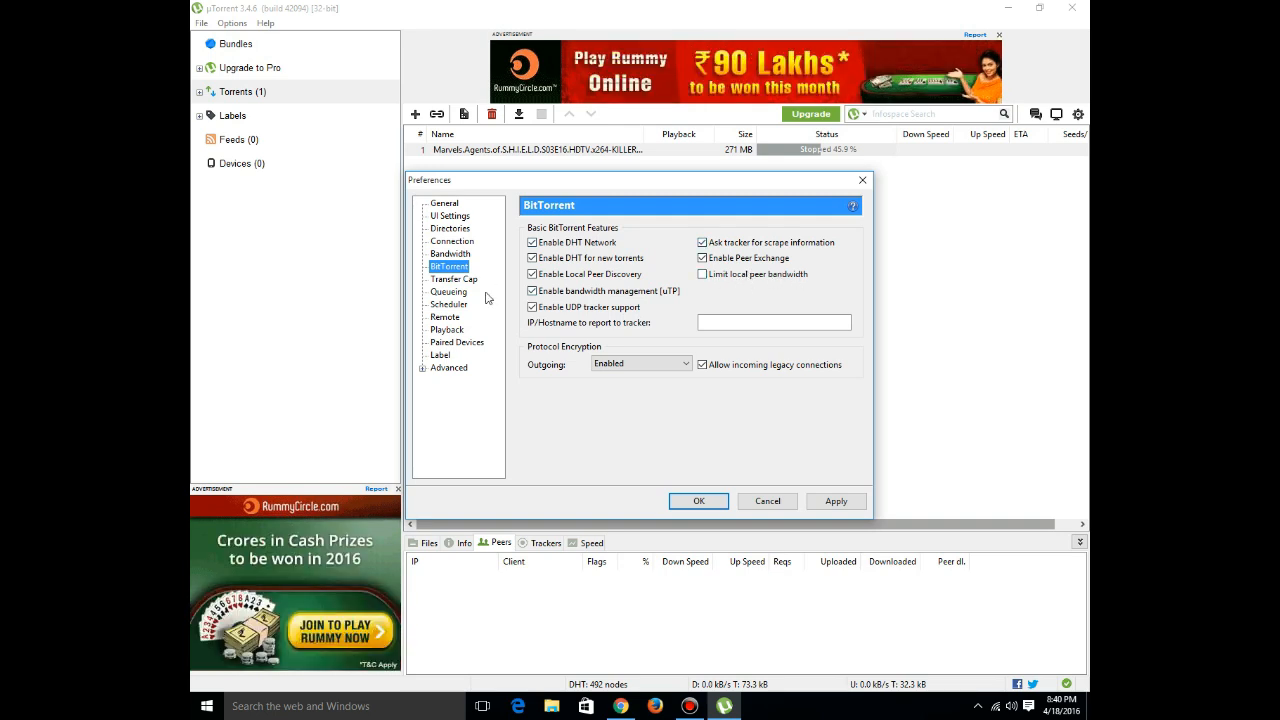
Step: Keep outgoing protocol encryption on Enabled and move to the Transfer Cap page
click(665, 366)
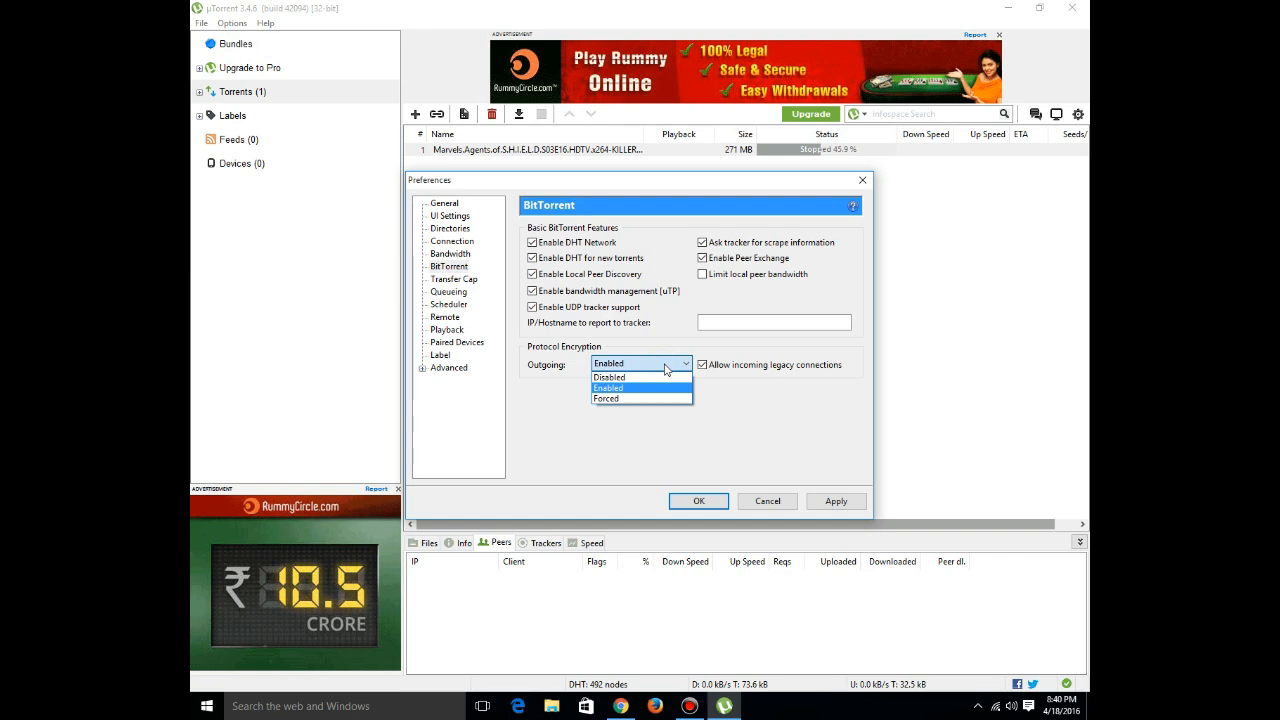
click(640, 387)
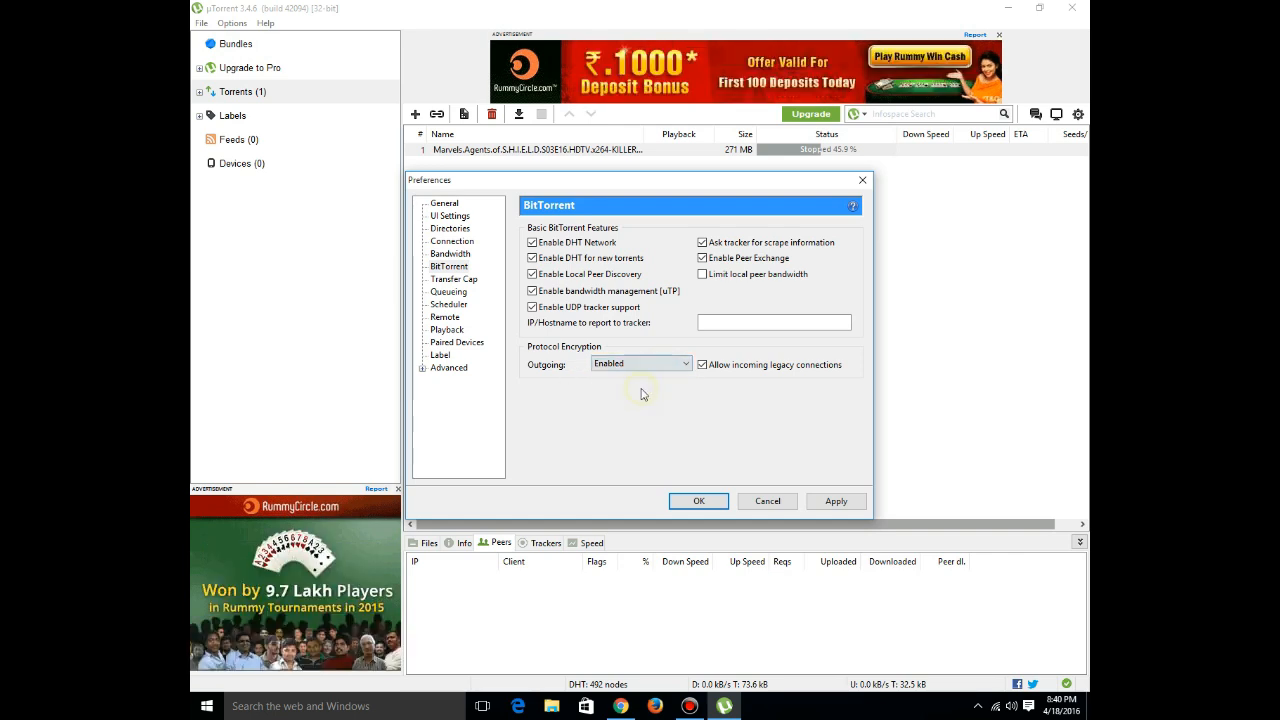
click(455, 279)
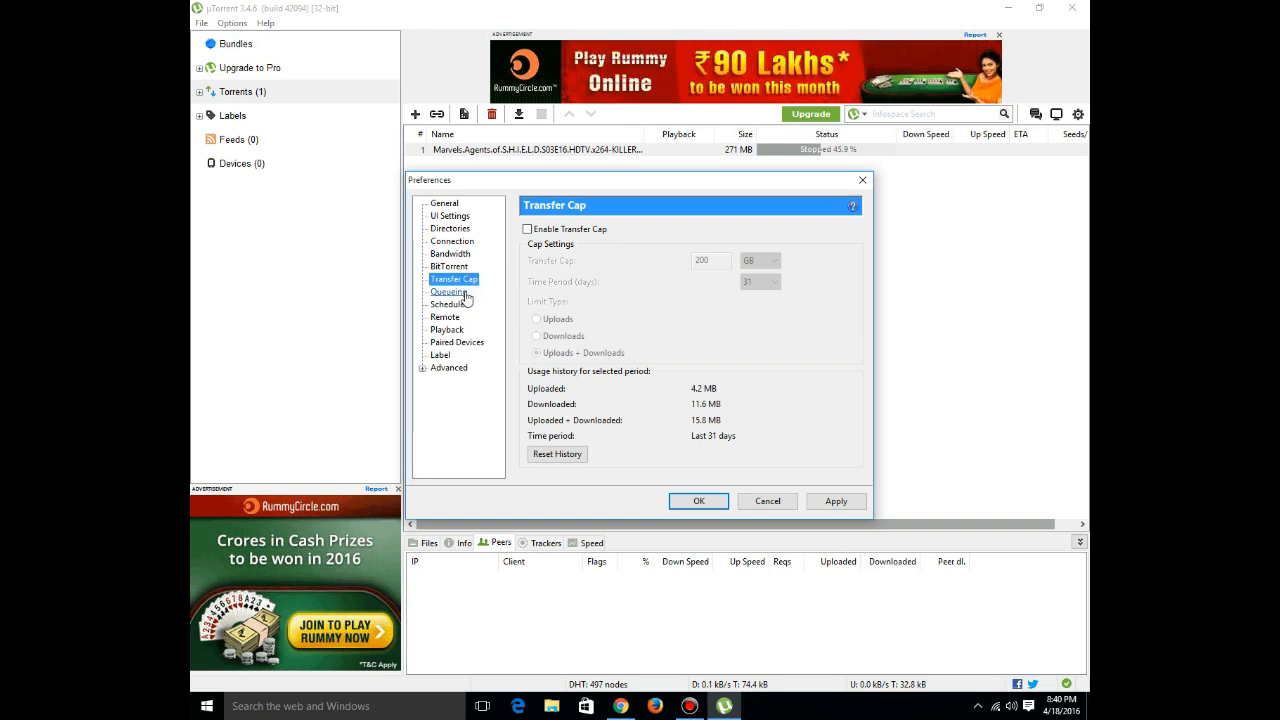
Step: On Queueing, confirm 2 active torrents and 1 active download, then move to Scheduler
click(449, 291)
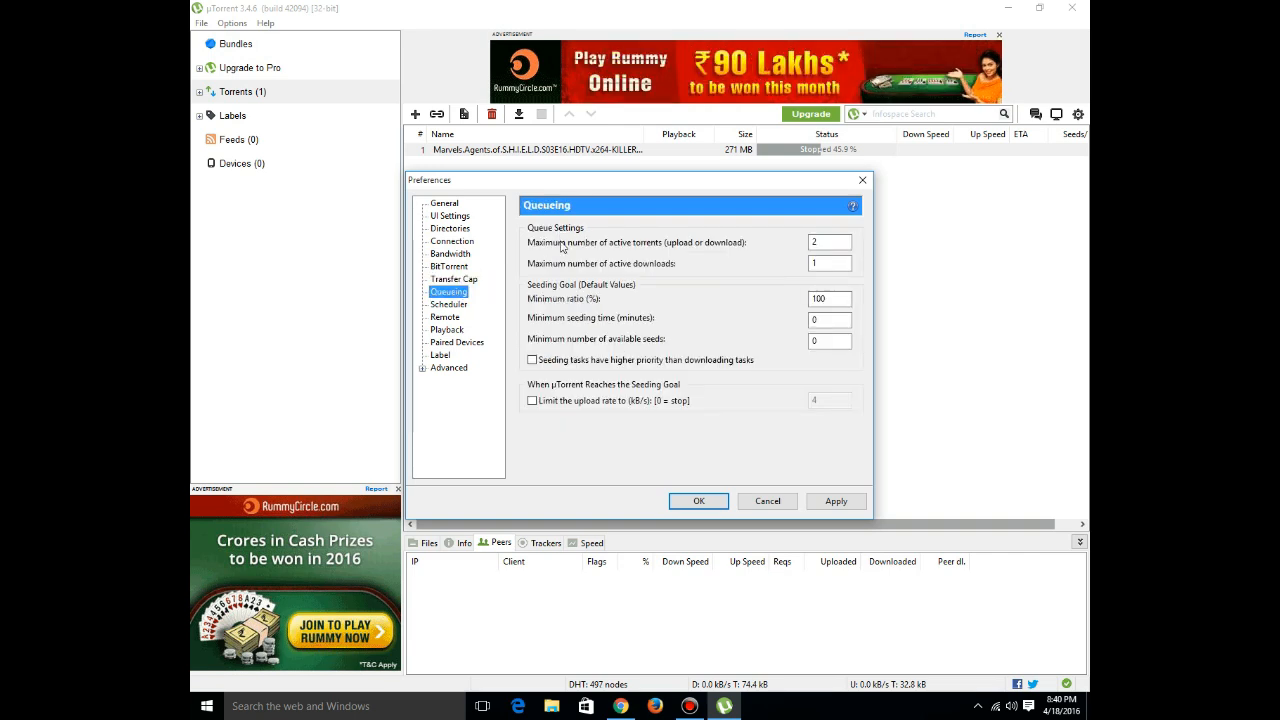
click(830, 242)
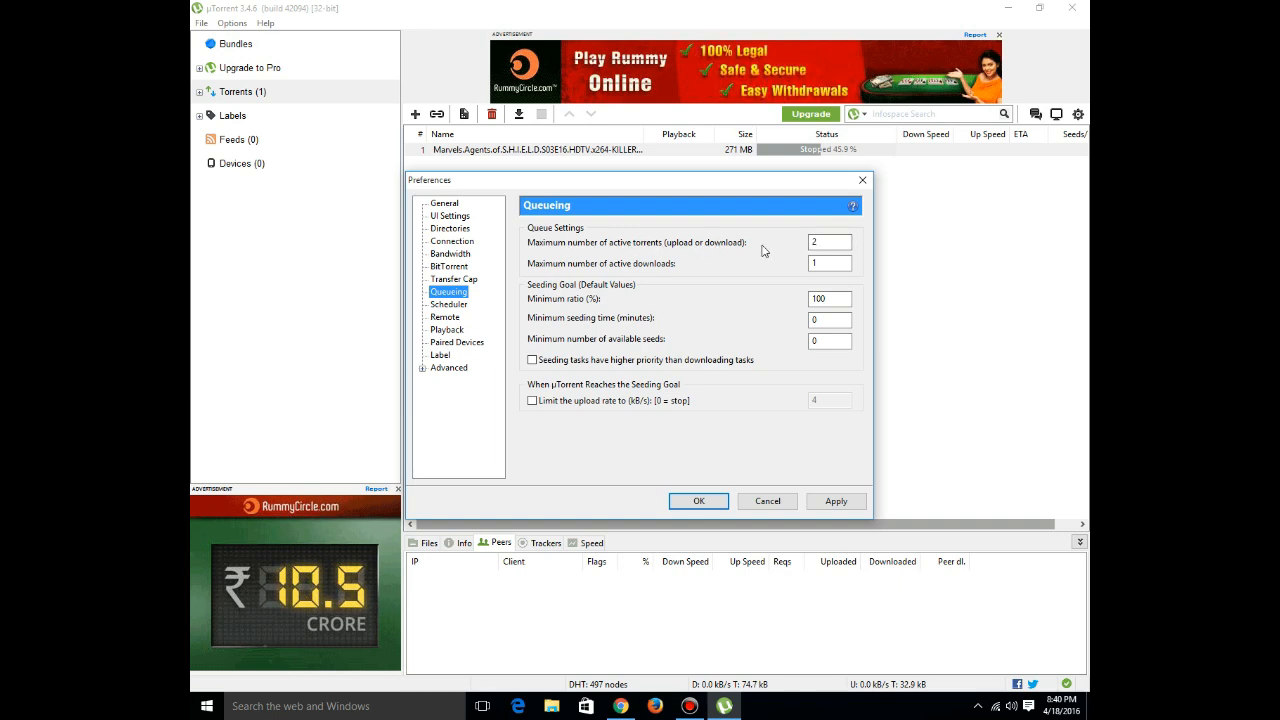
double_click(820, 242)
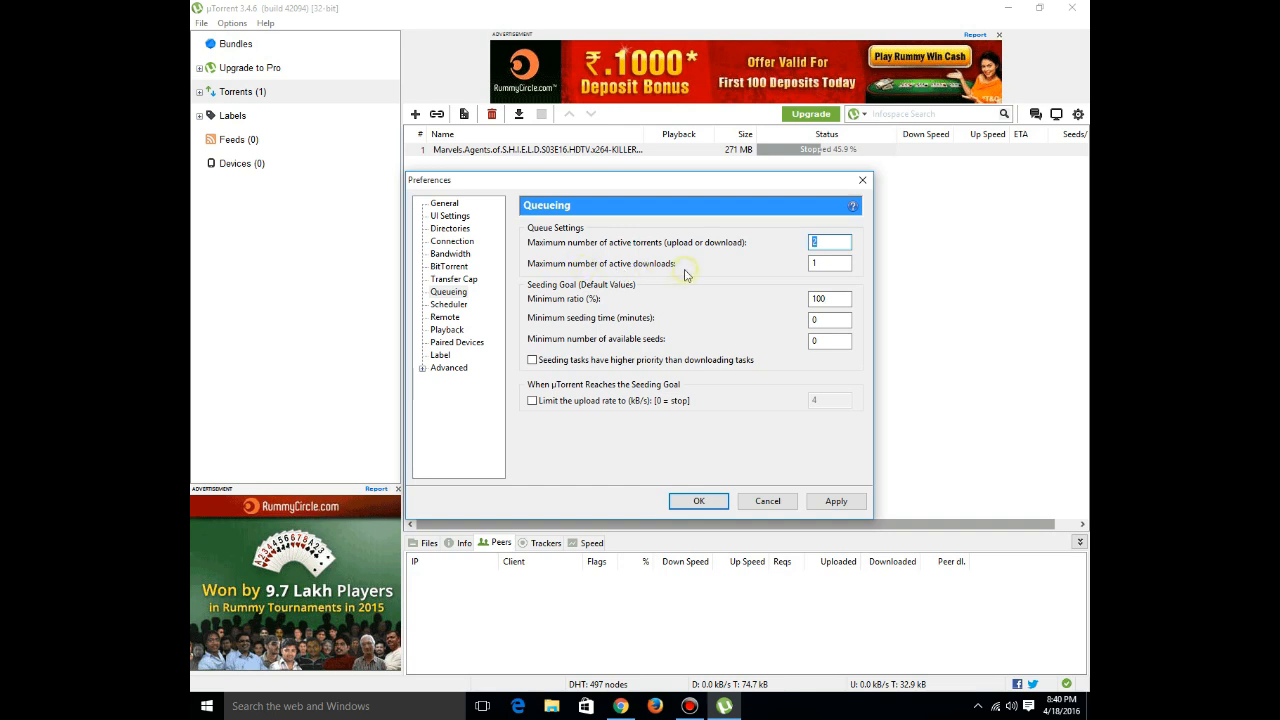
key(Tab)
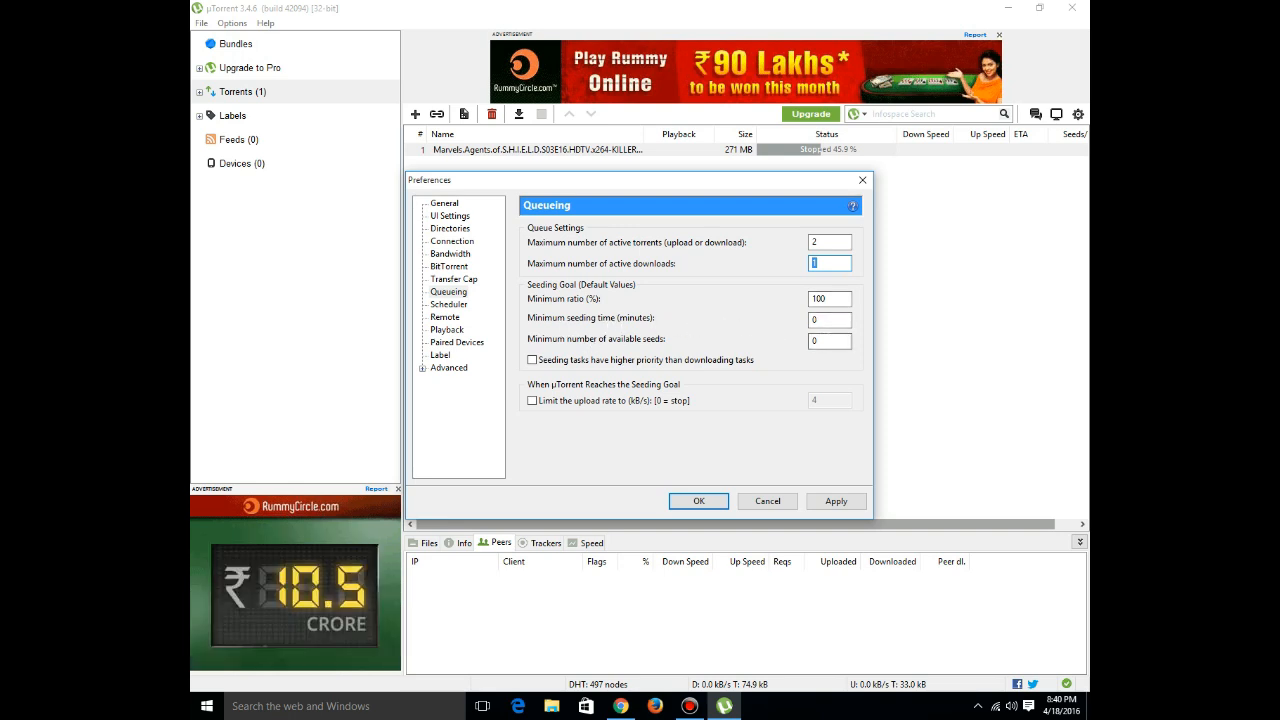
click(829, 341)
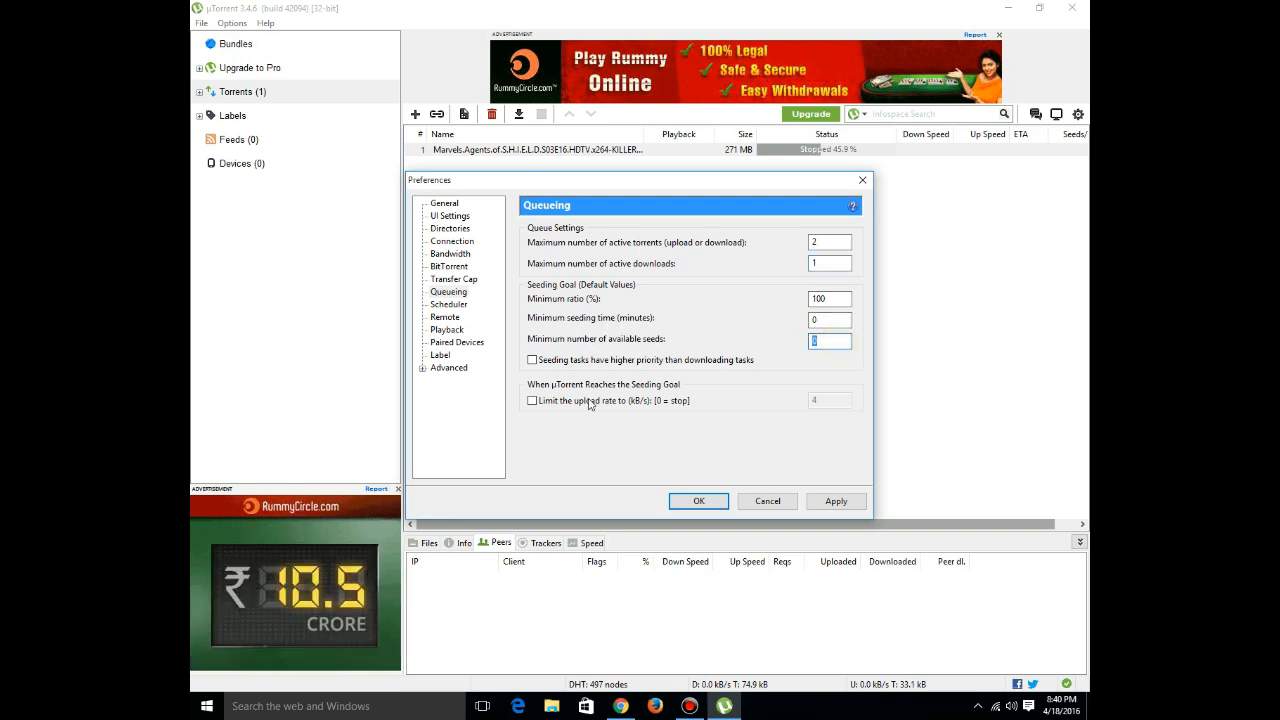
click(448, 304)
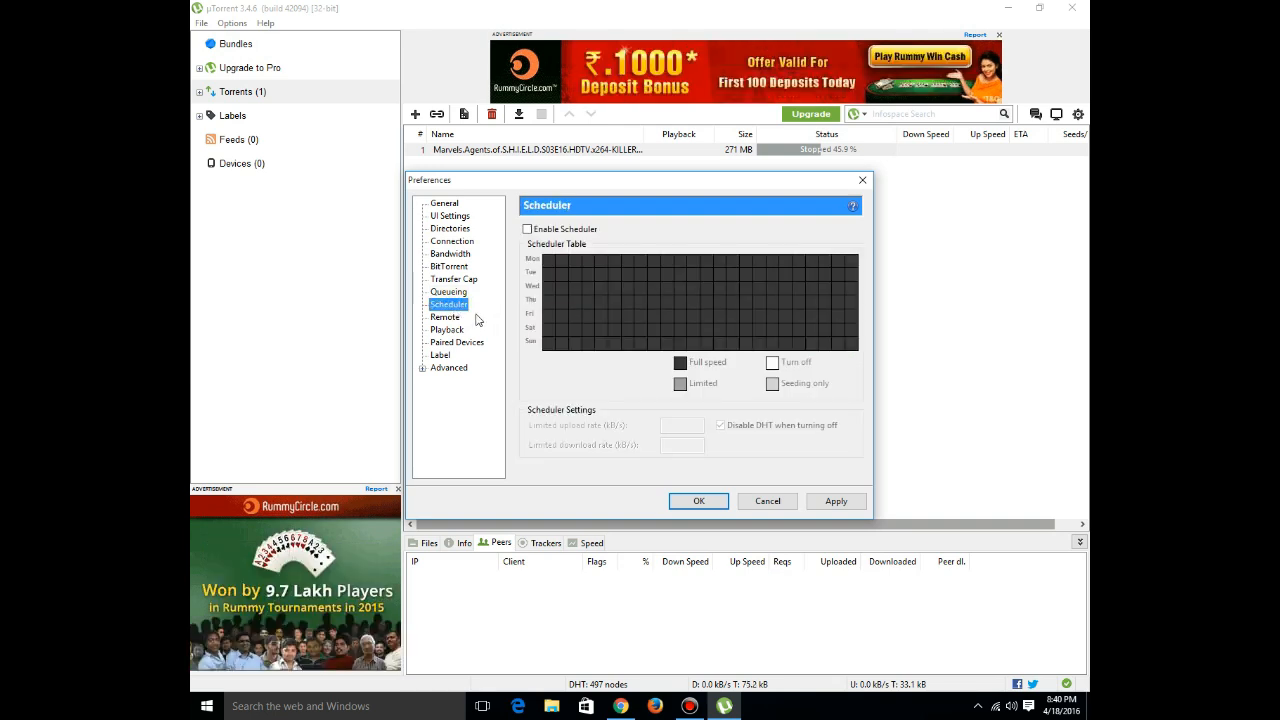
Step: Step through Remote and Playback to Advanced and expand its sub-pages
click(445, 317)
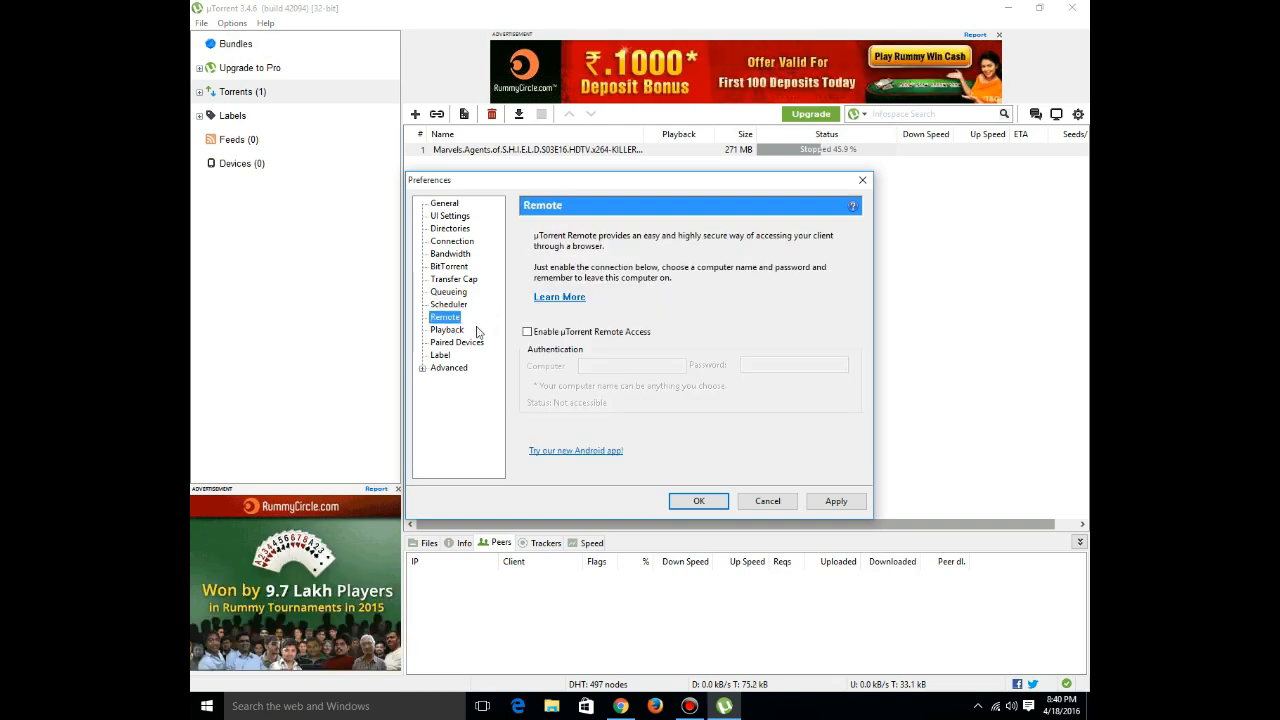
click(446, 330)
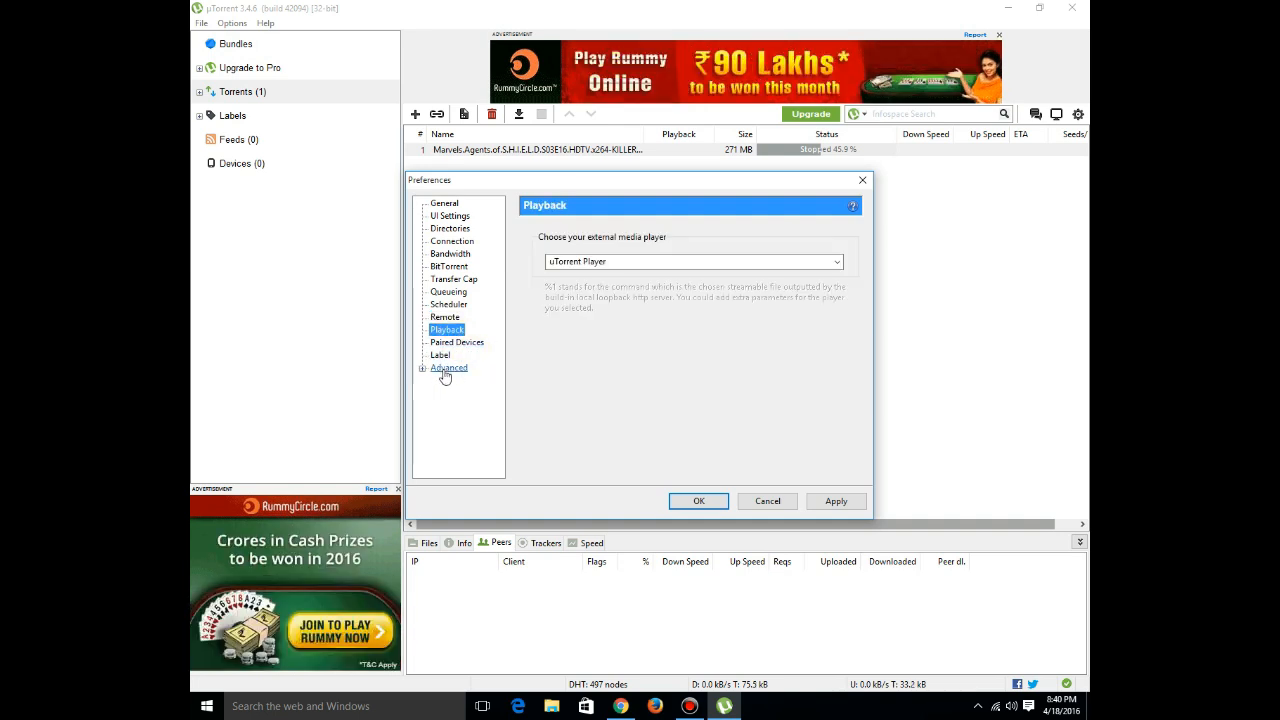
click(449, 369)
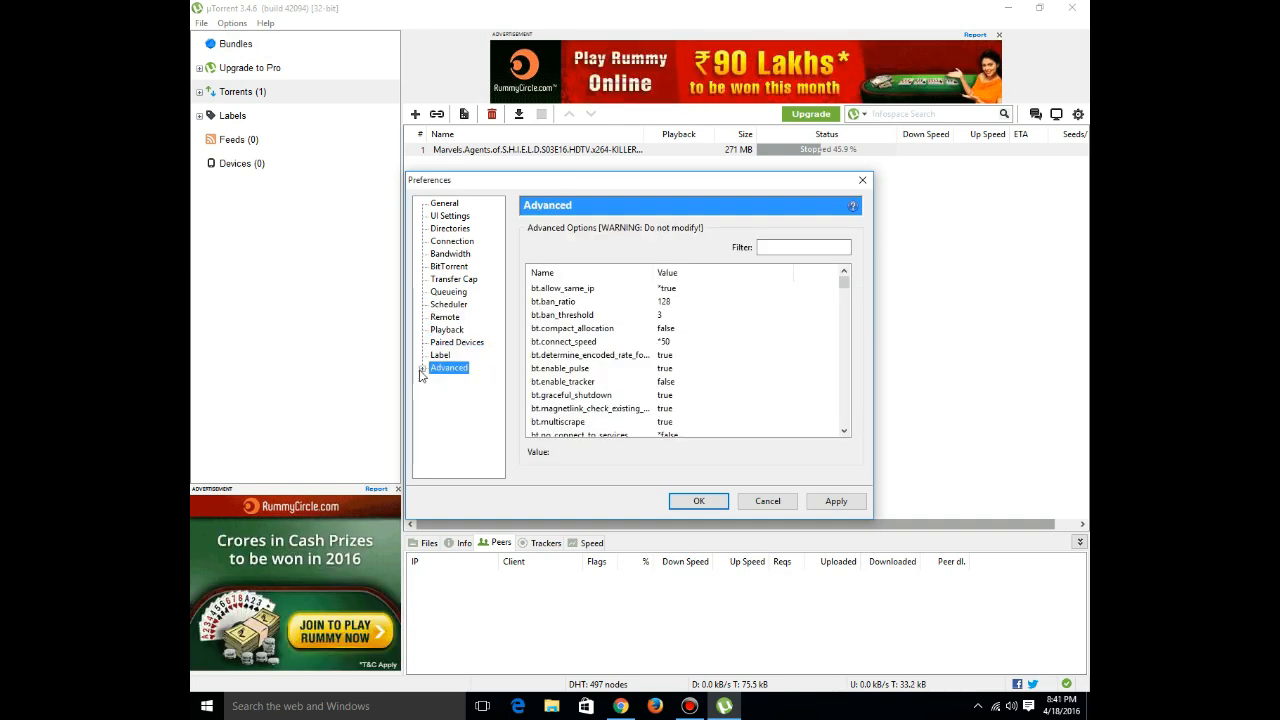
click(422, 369)
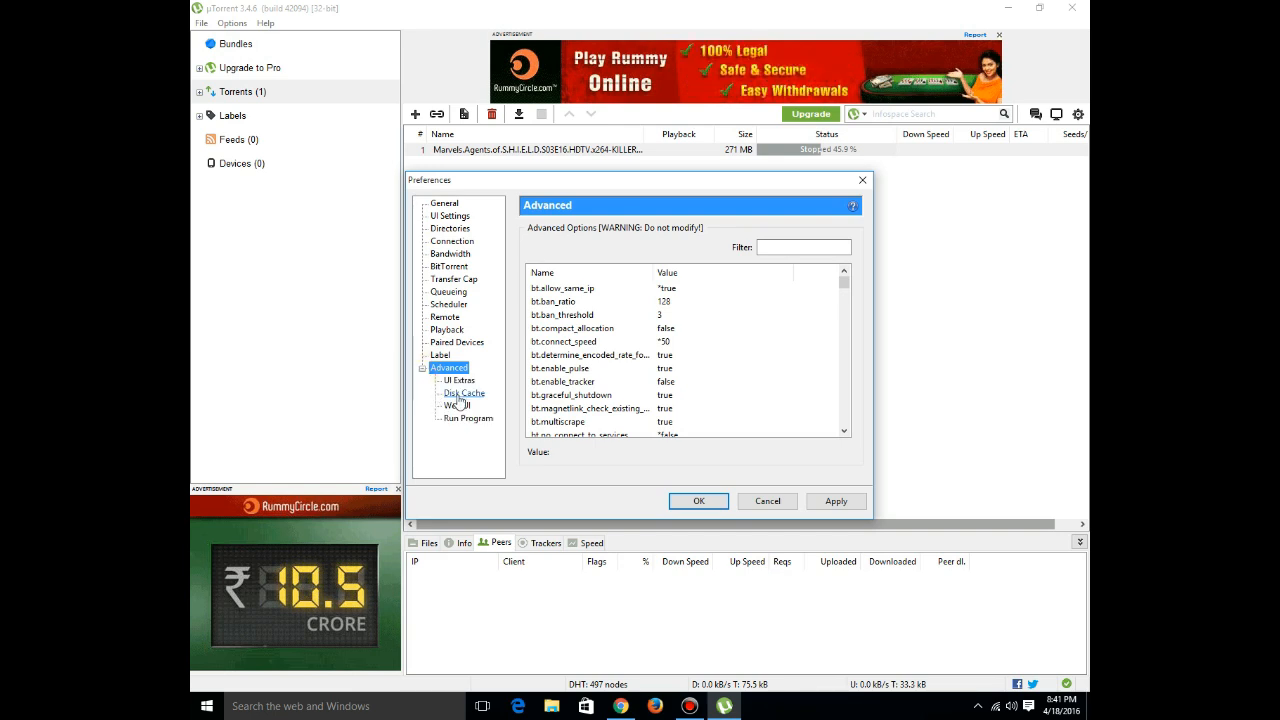
Step: Show the Disk Cache page with write and read caching enabled
click(462, 394)
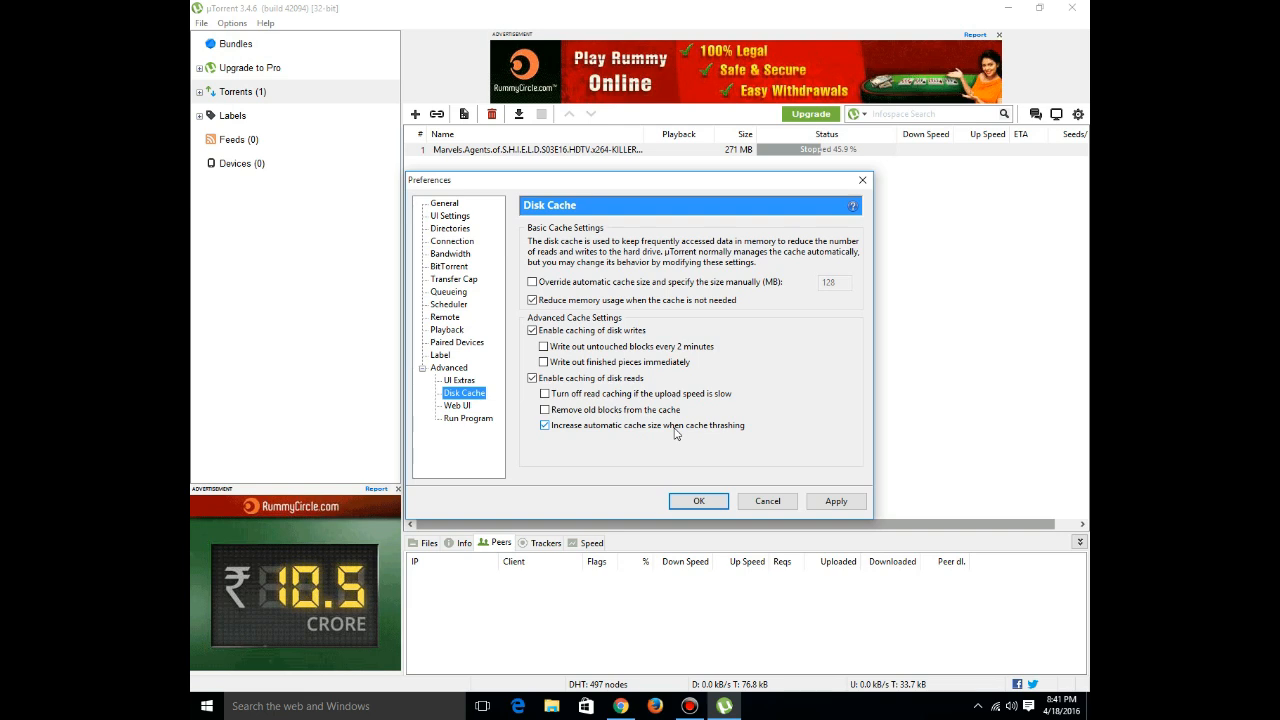
Step: In the Advanced list, select bt.connect_speed and set its value to 50
click(447, 367)
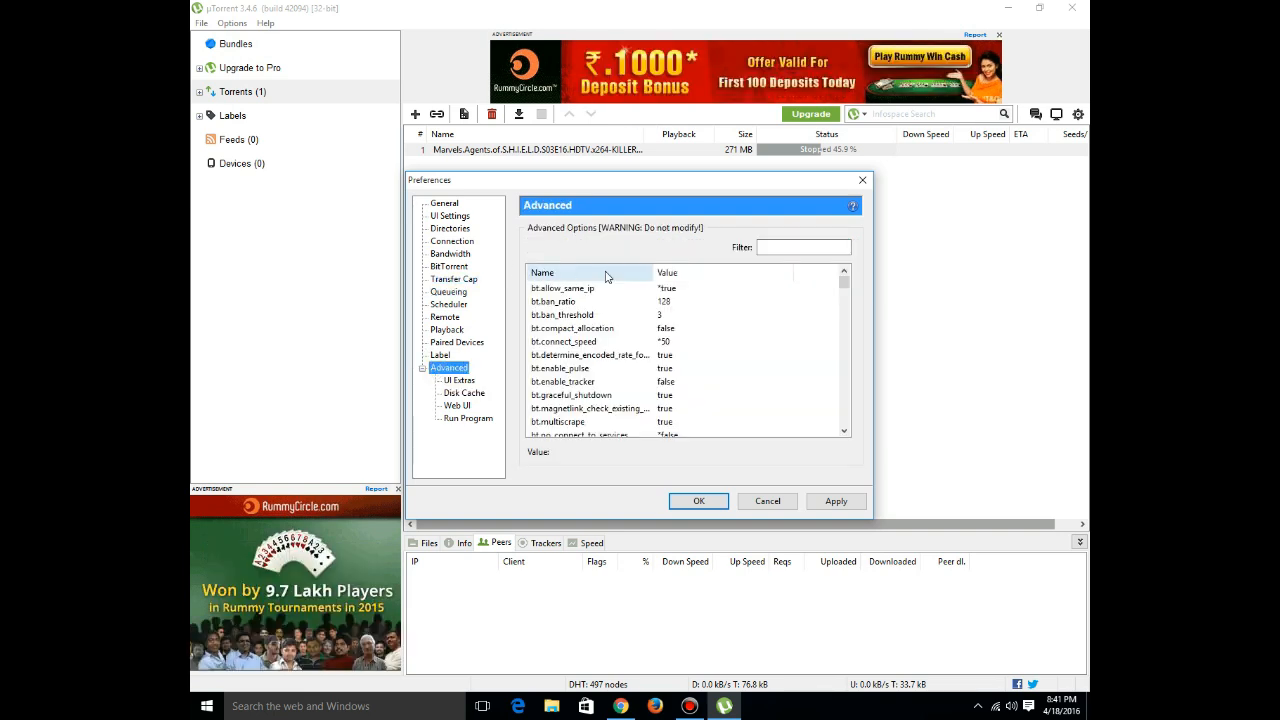
click(682, 293)
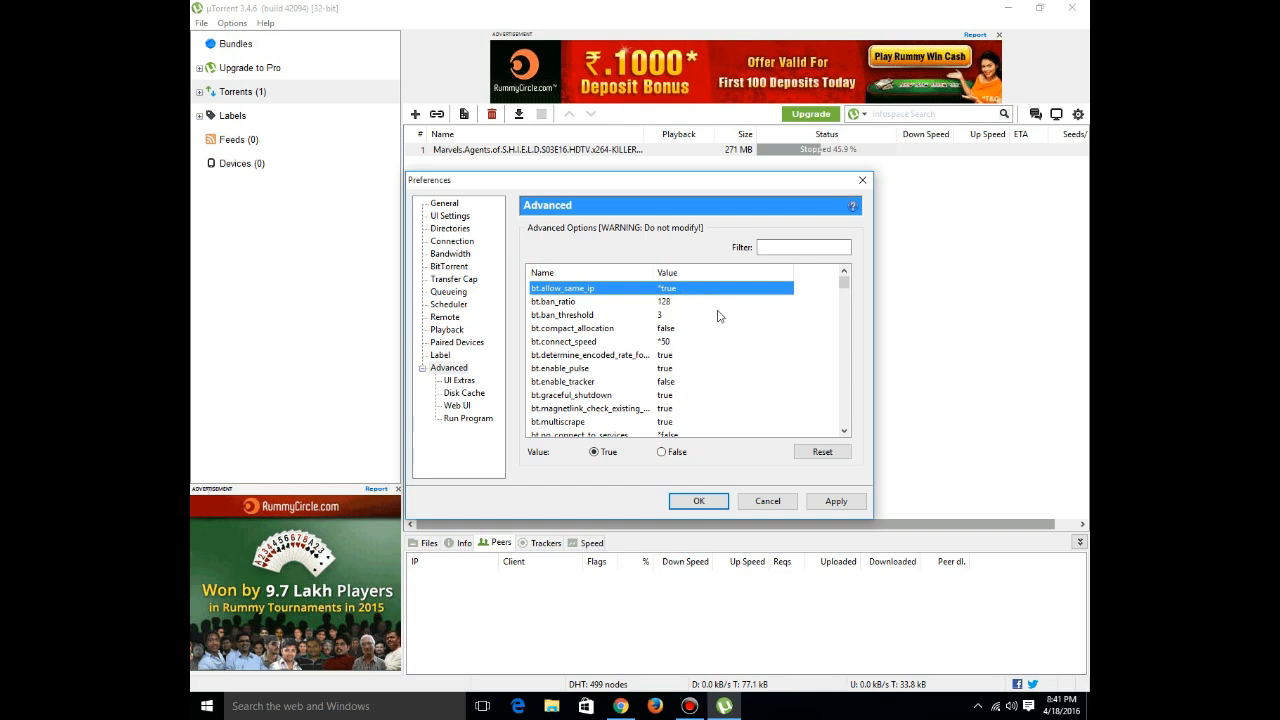
scroll(710, 390, down, 1)
scroll(710, 380, up, 1)
click(665, 342)
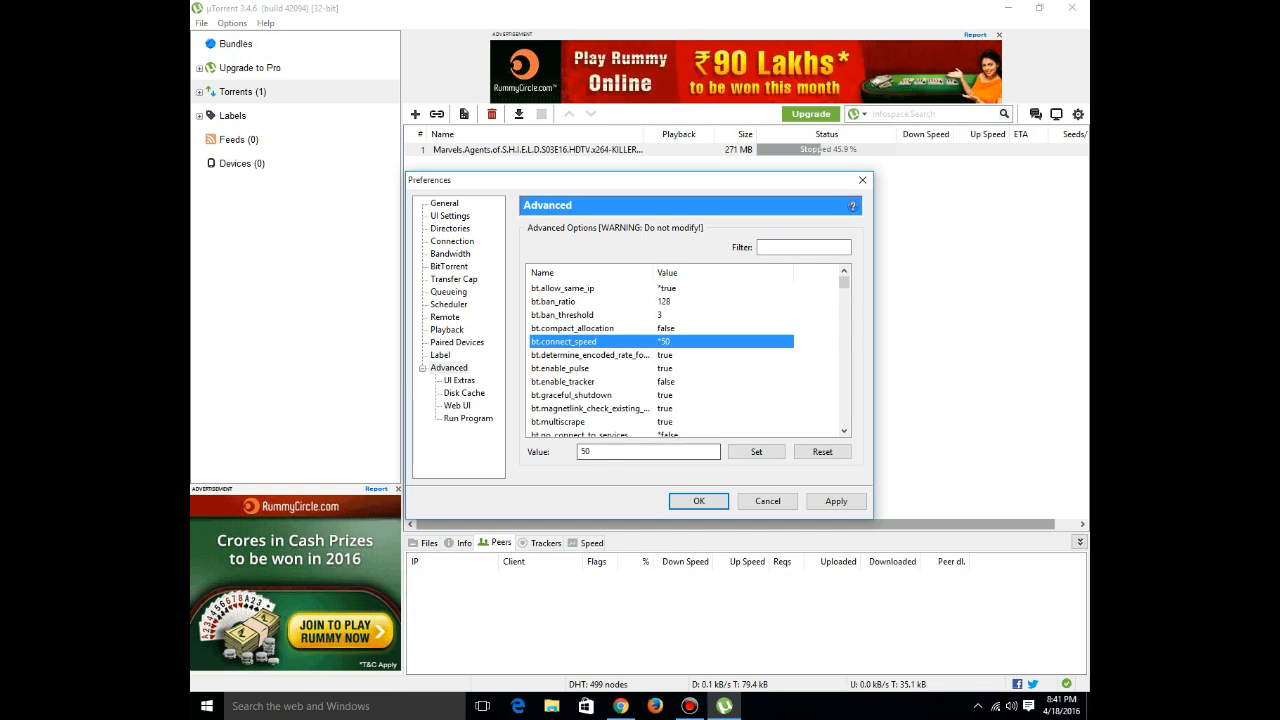
double_click(610, 452)
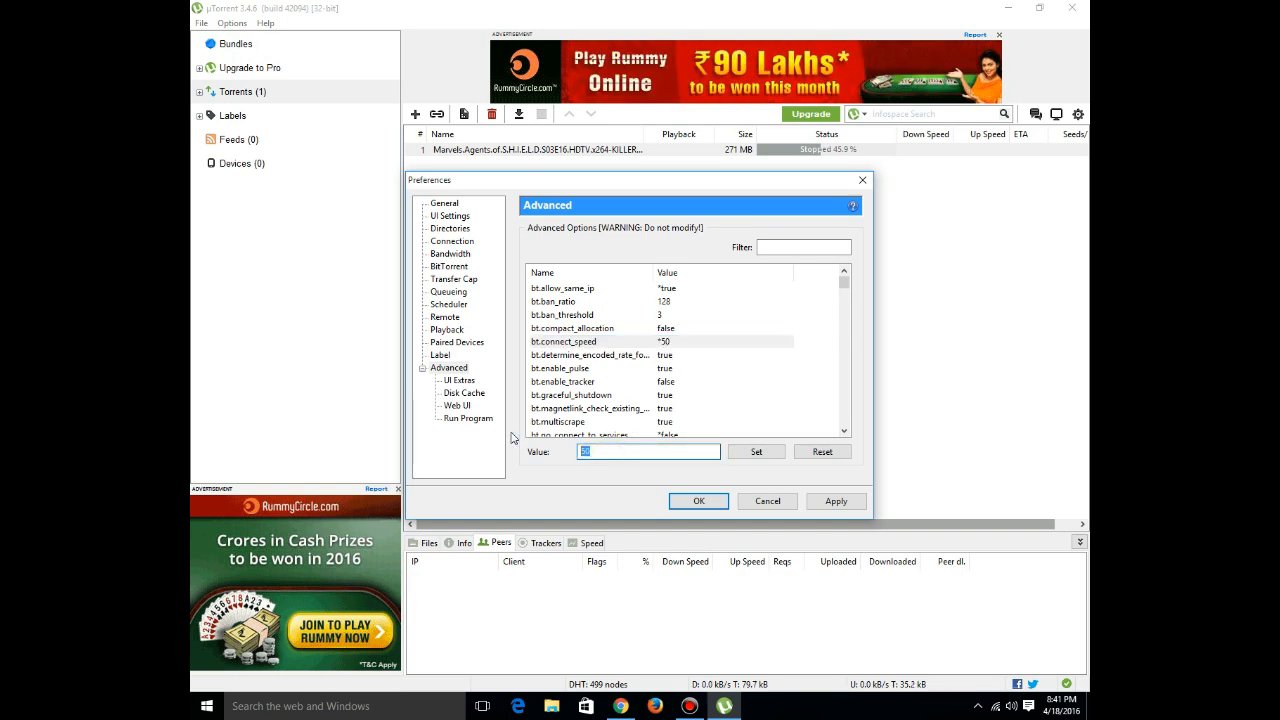
text(50)
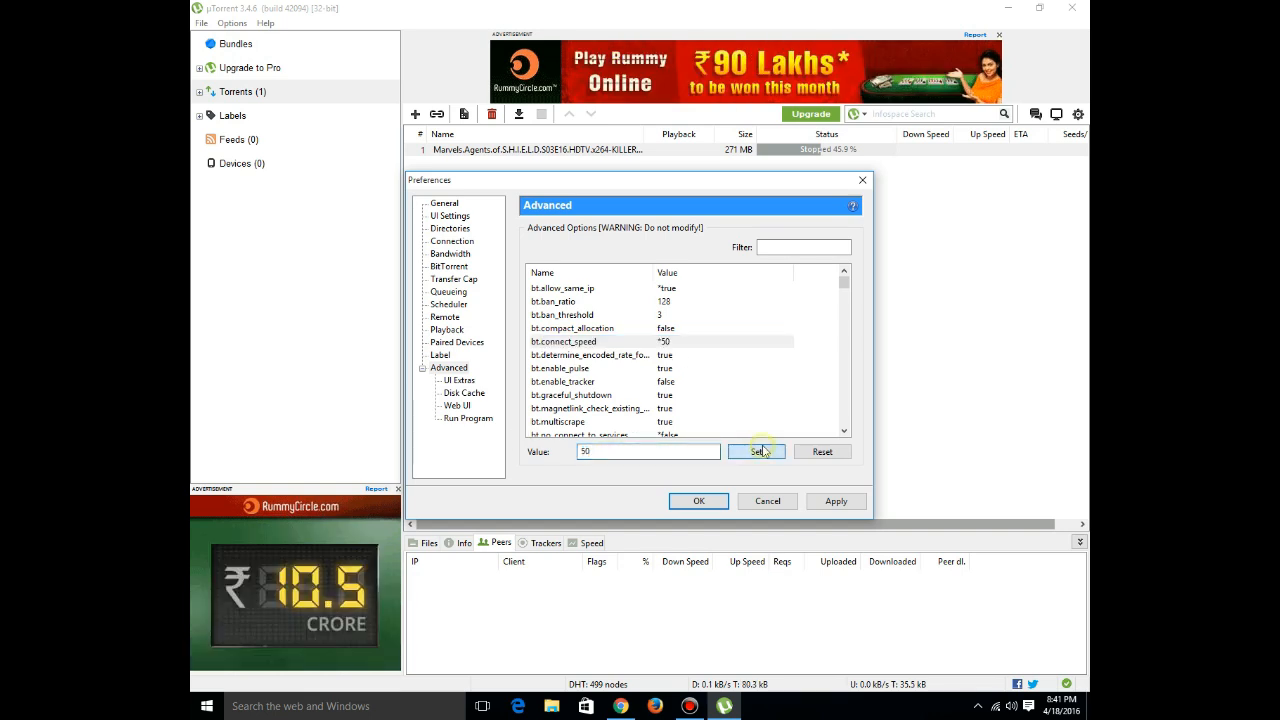
click(756, 452)
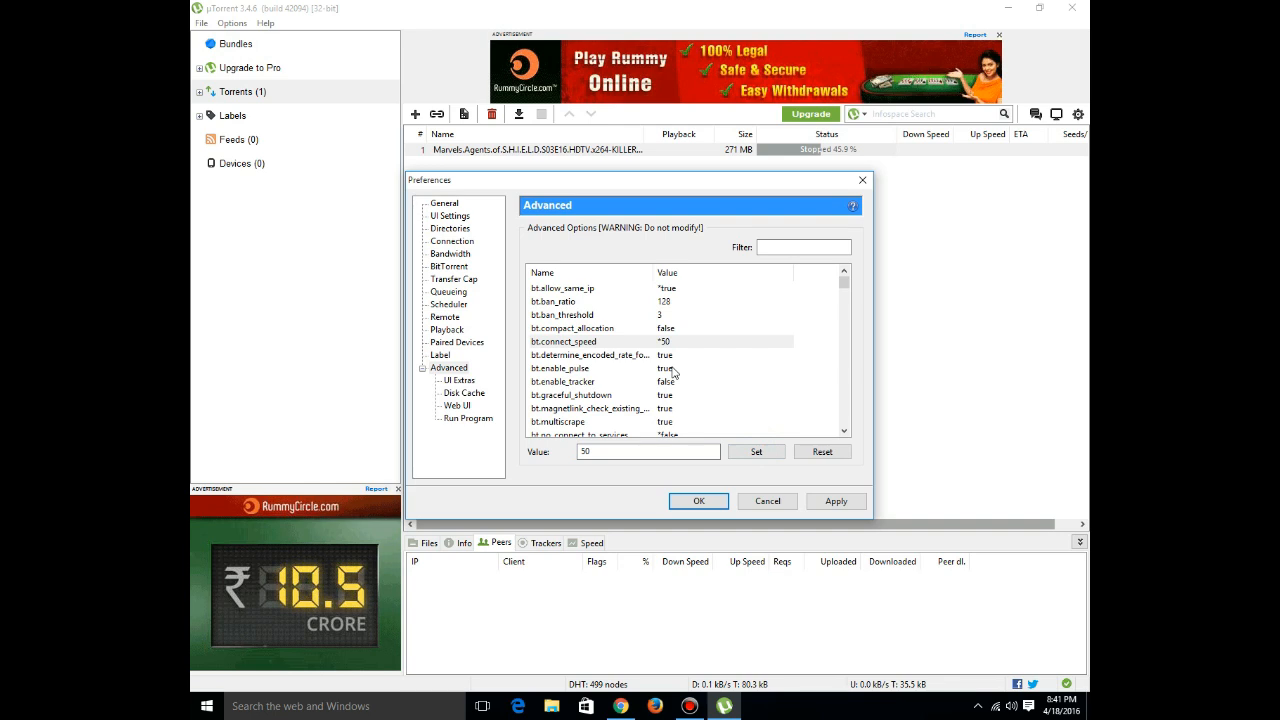
scroll(672, 375, down, 3)
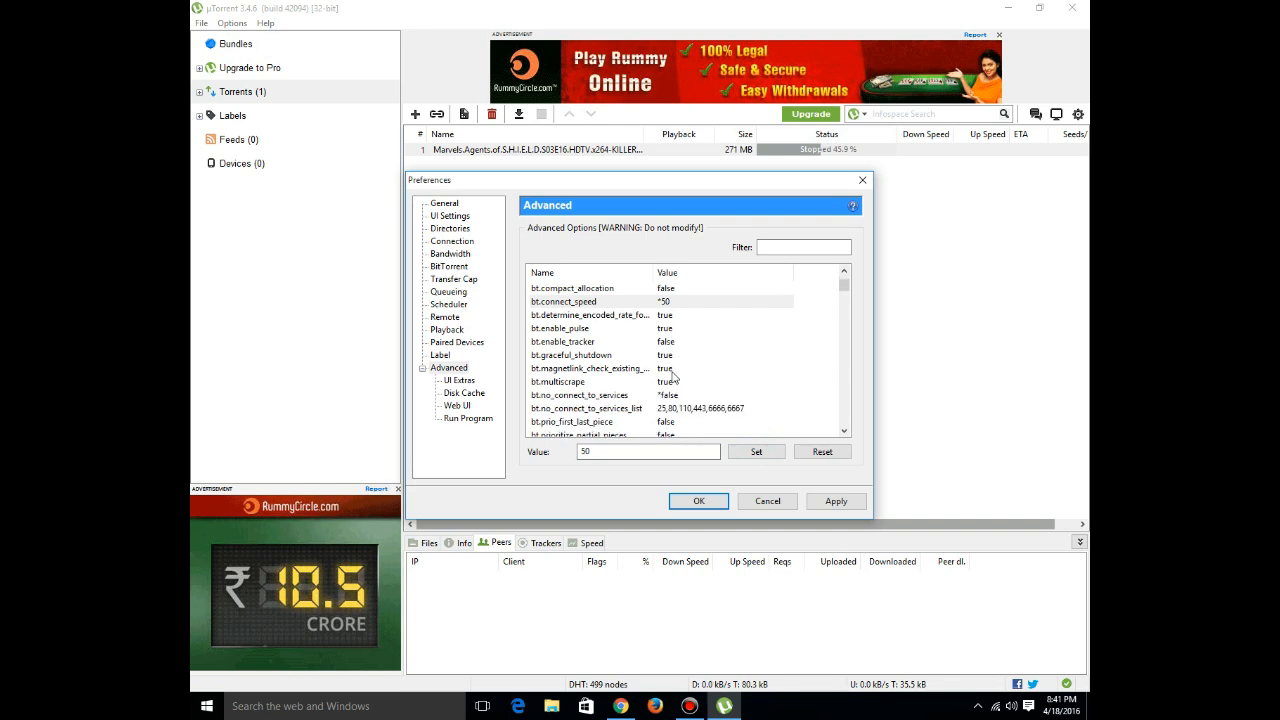
scroll(672, 375, down, 3)
scroll(672, 375, down, 3)
scroll(672, 370, down, 3)
scroll(672, 360, down, 3)
scroll(672, 356, down, 3)
scroll(672, 356, down, 3)
scroll(672, 356, down, 3)
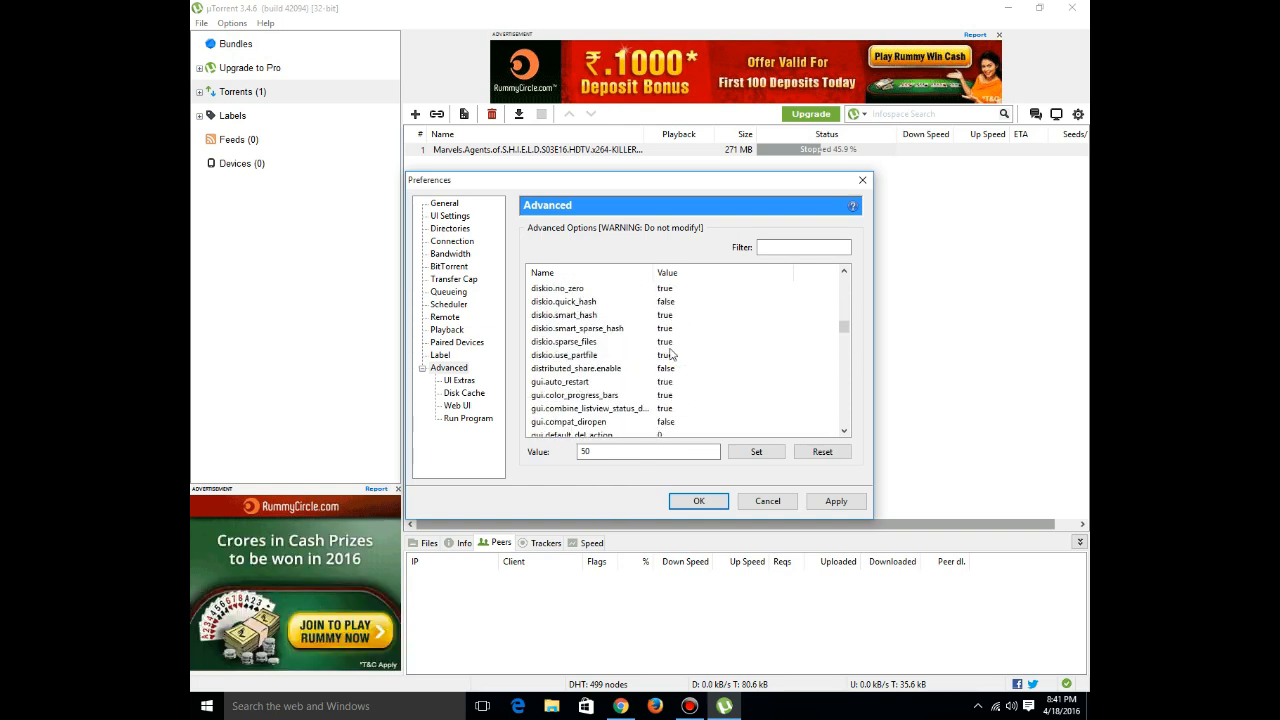
scroll(672, 356, down, 3)
scroll(672, 356, down, 3)
scroll(672, 356, down, 3)
scroll(672, 356, down, 3)
scroll(672, 356, down, 3)
scroll(672, 356, down, 3)
scroll(672, 356, down, 3)
scroll(672, 356, up, 1)
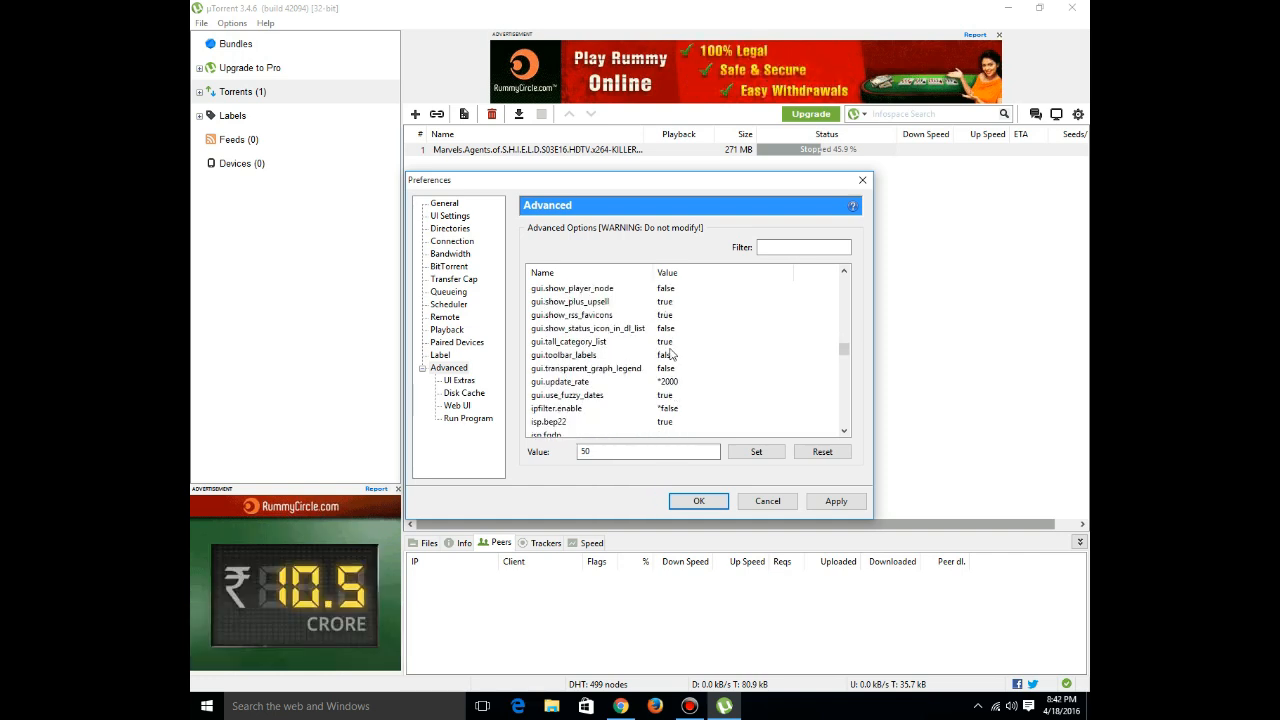
scroll(672, 356, up, 1)
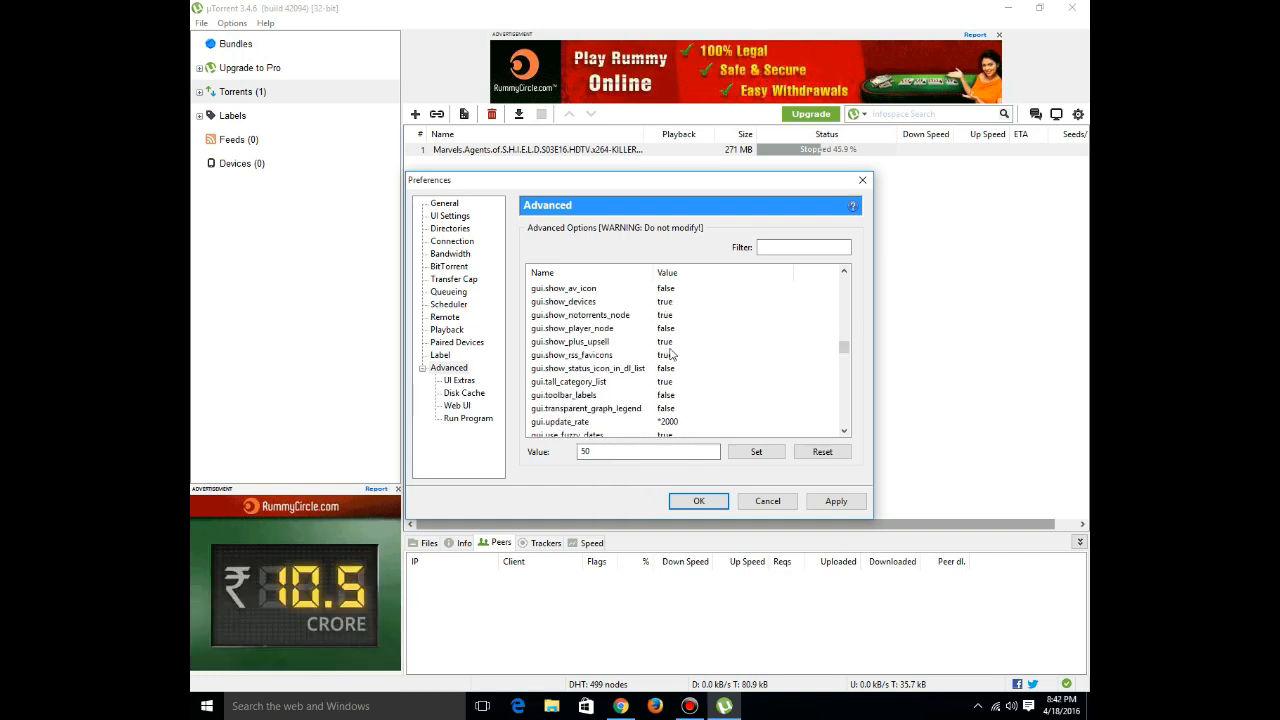
Step: Select gui.update_rate and set its value to 2000
click(625, 316)
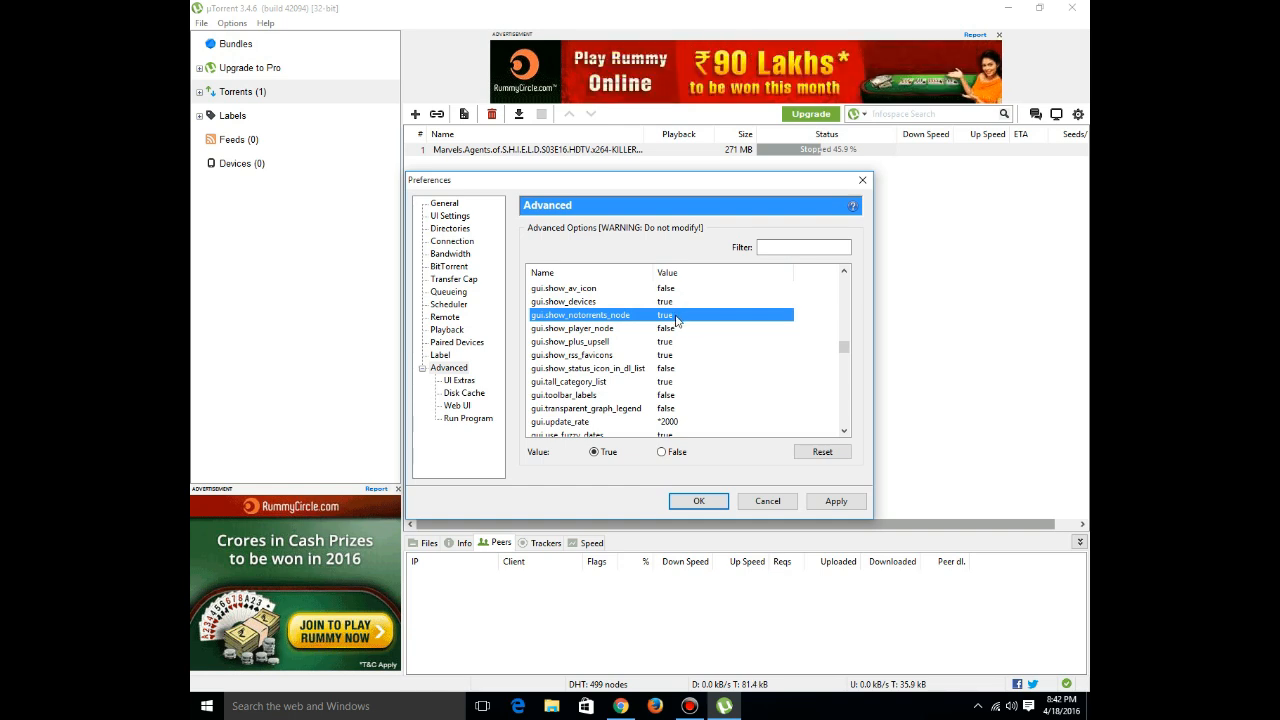
scroll(677, 318, down, 1)
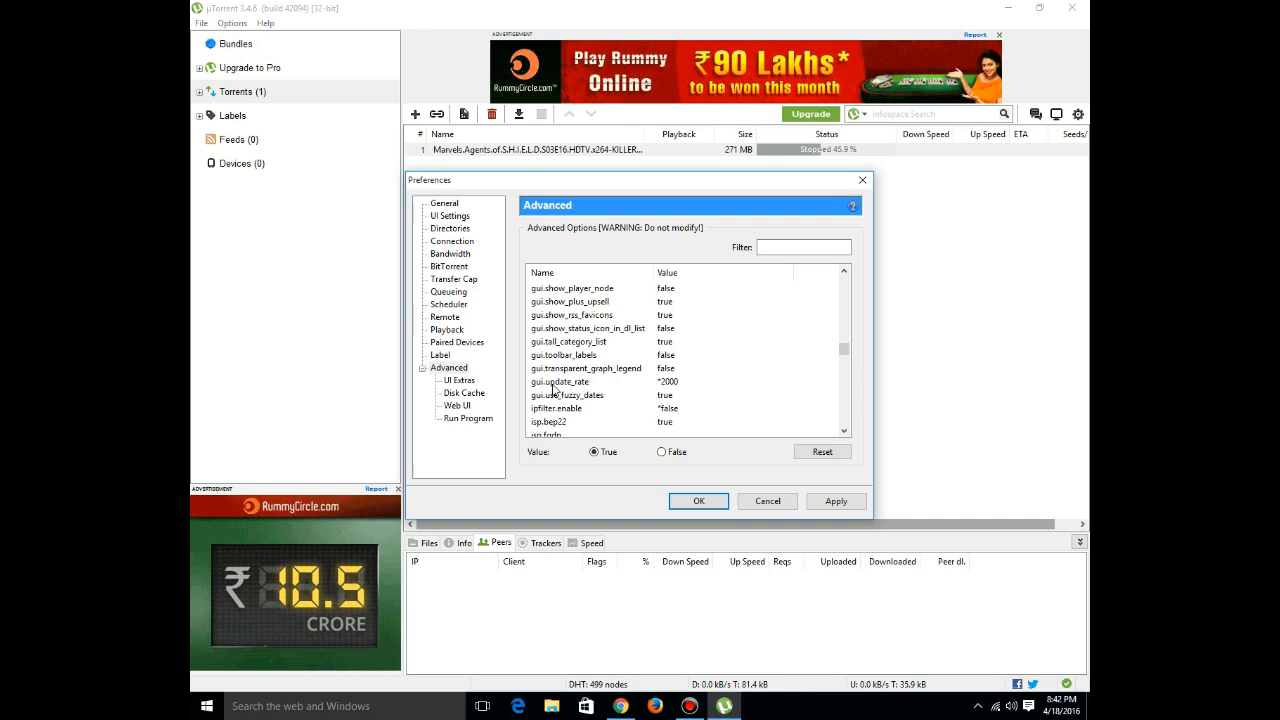
click(695, 382)
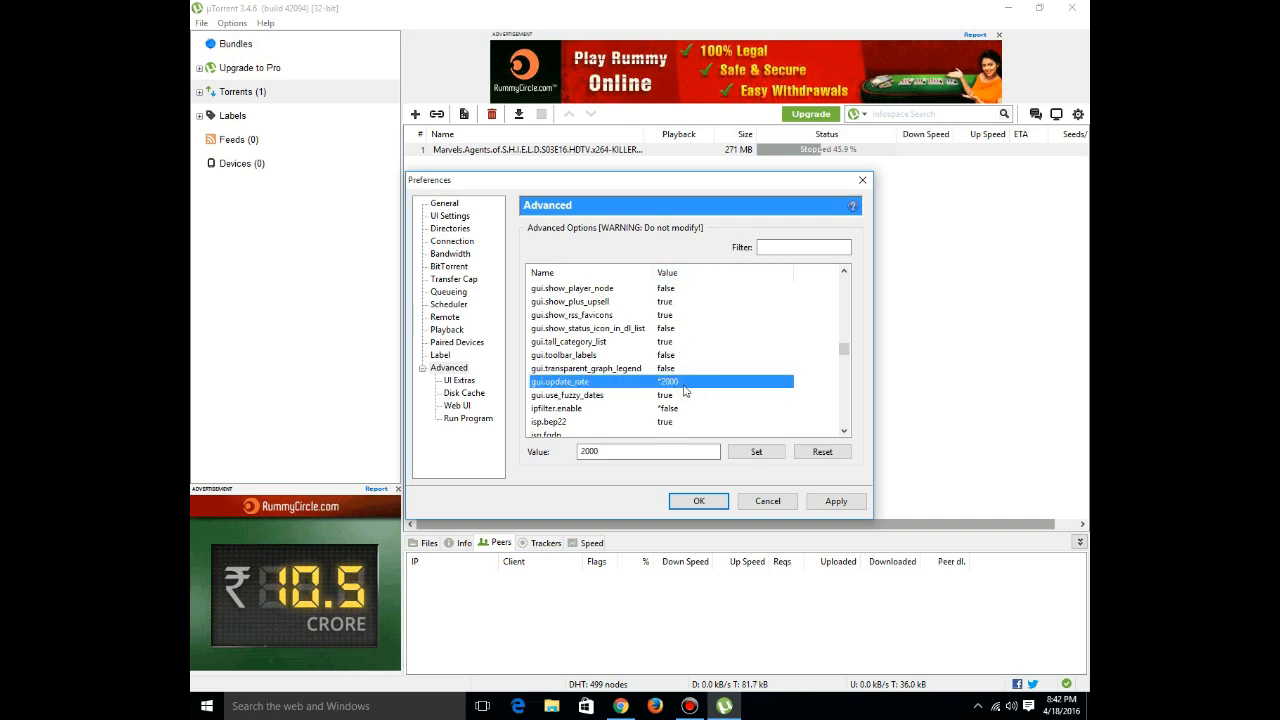
double_click(600, 452)
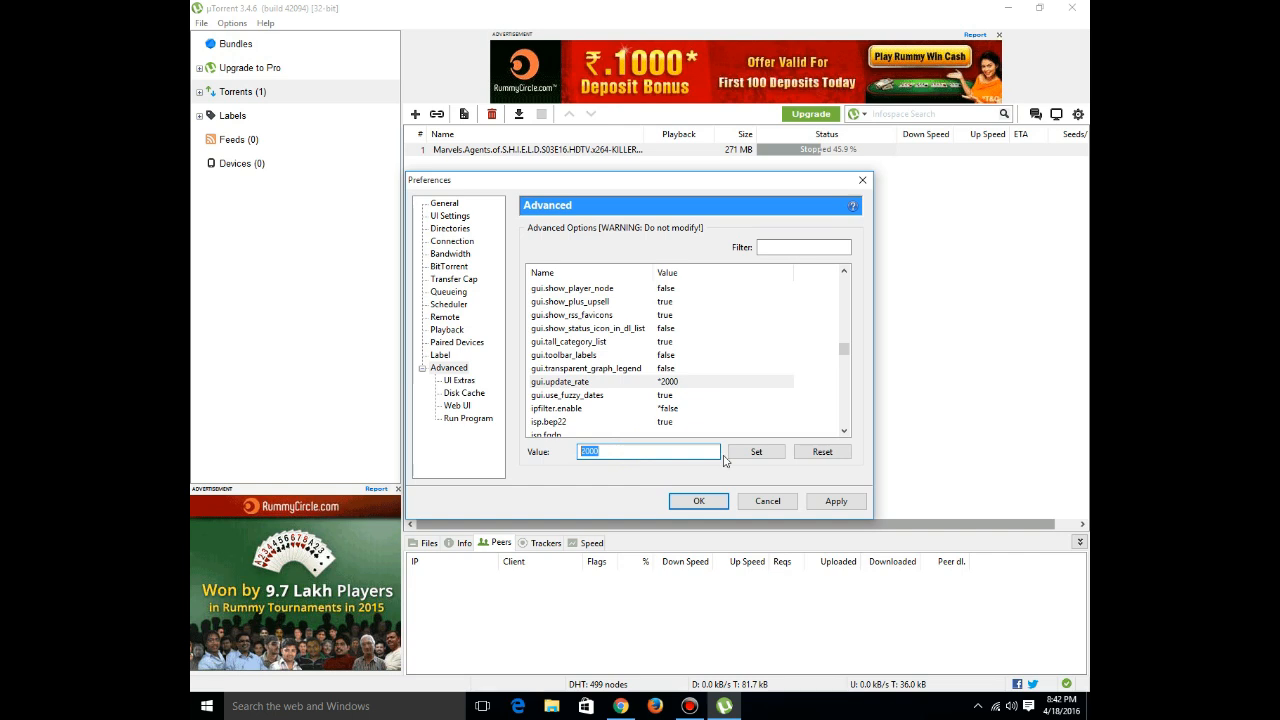
click(756, 452)
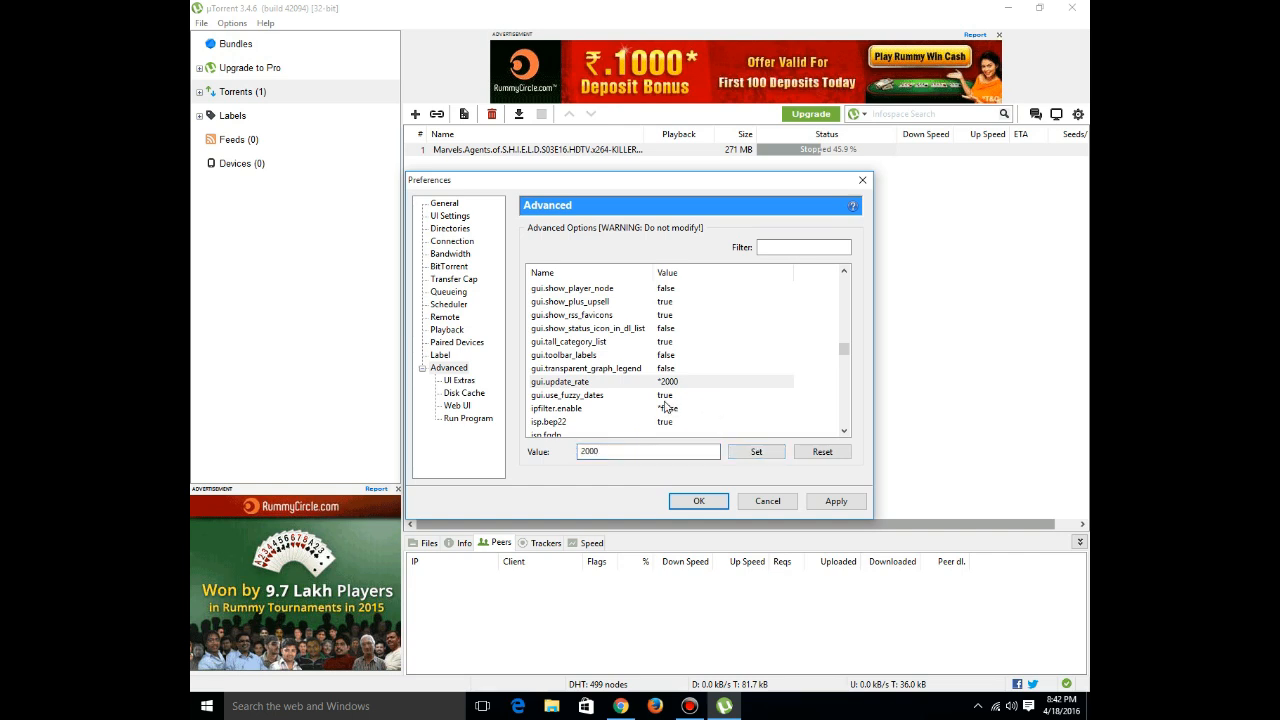
scroll(665, 405, down, 1)
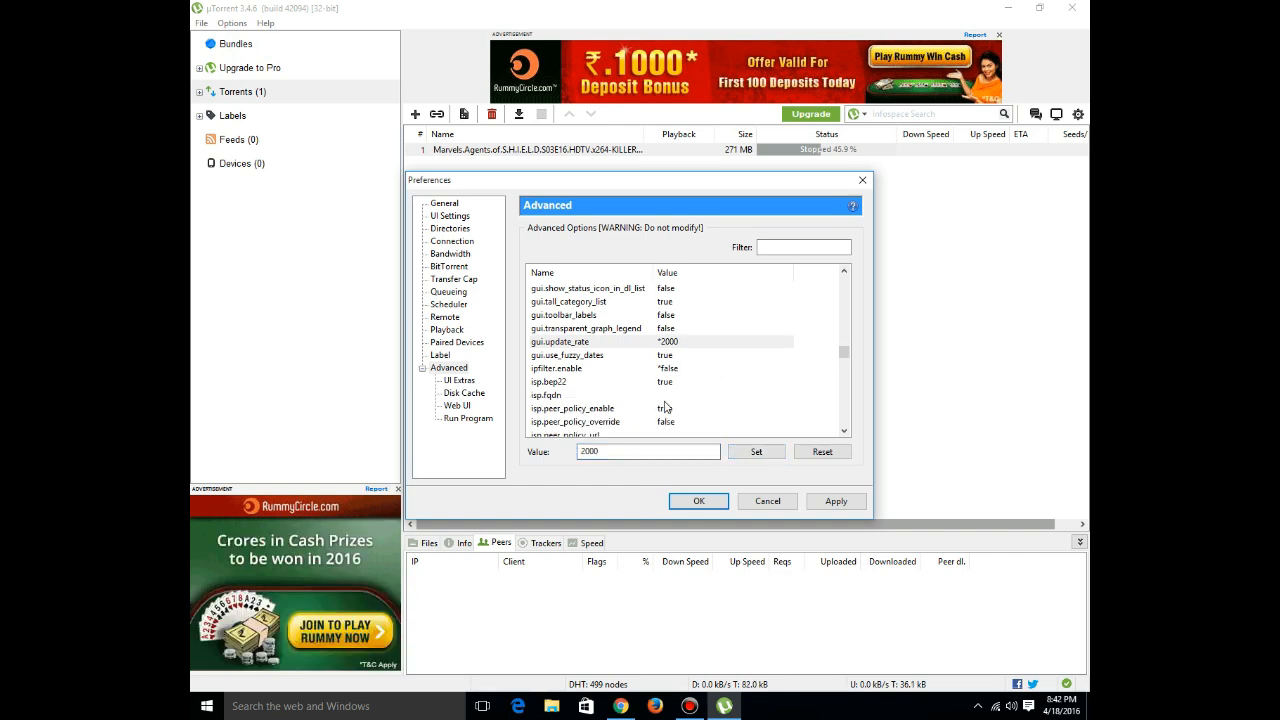
scroll(665, 405, down, 1)
scroll(665, 405, down, 1)
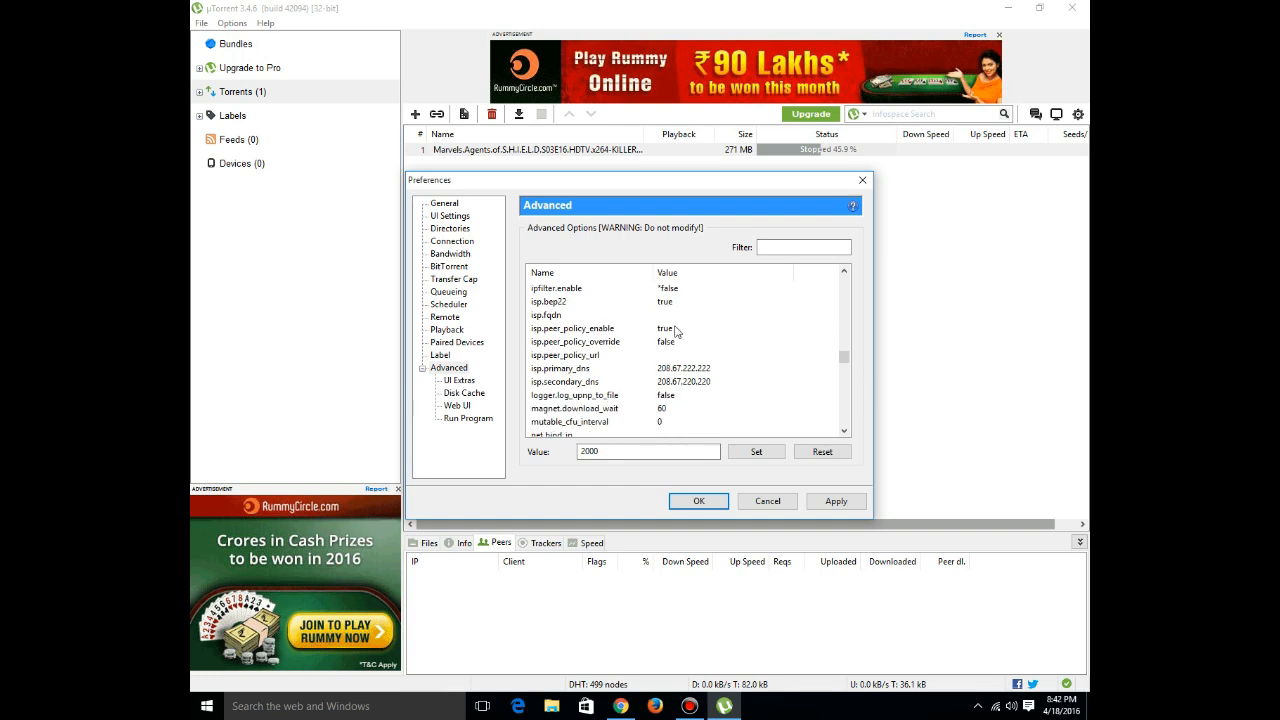
Step: Set net.max_halfopen to 66 in the Advanced preferences list
click(595, 289)
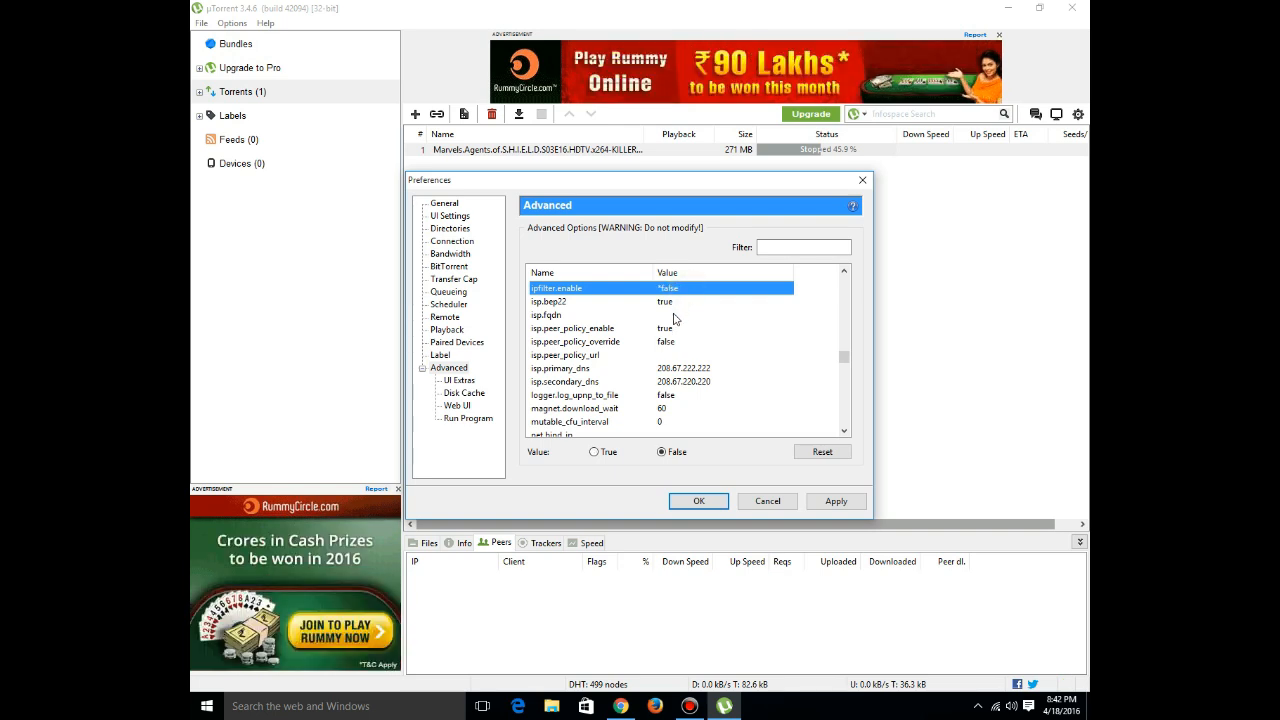
scroll(678, 340, down, 2)
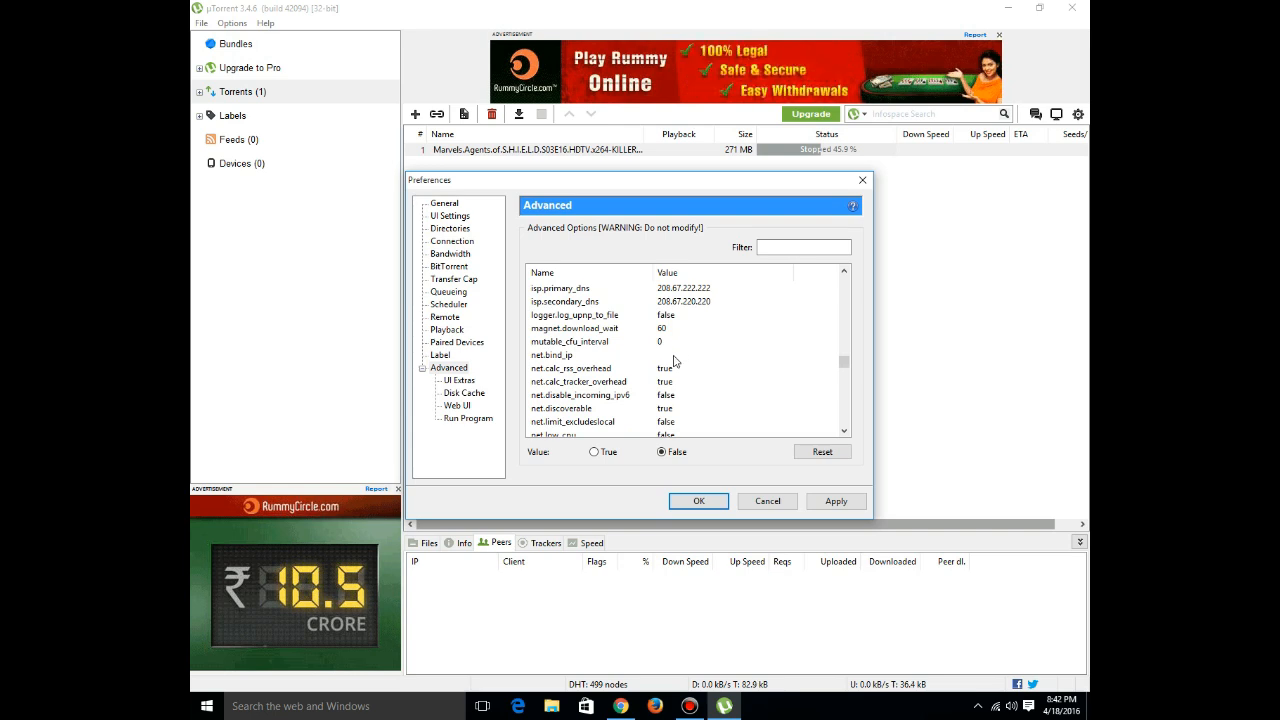
scroll(665, 365, down, 1)
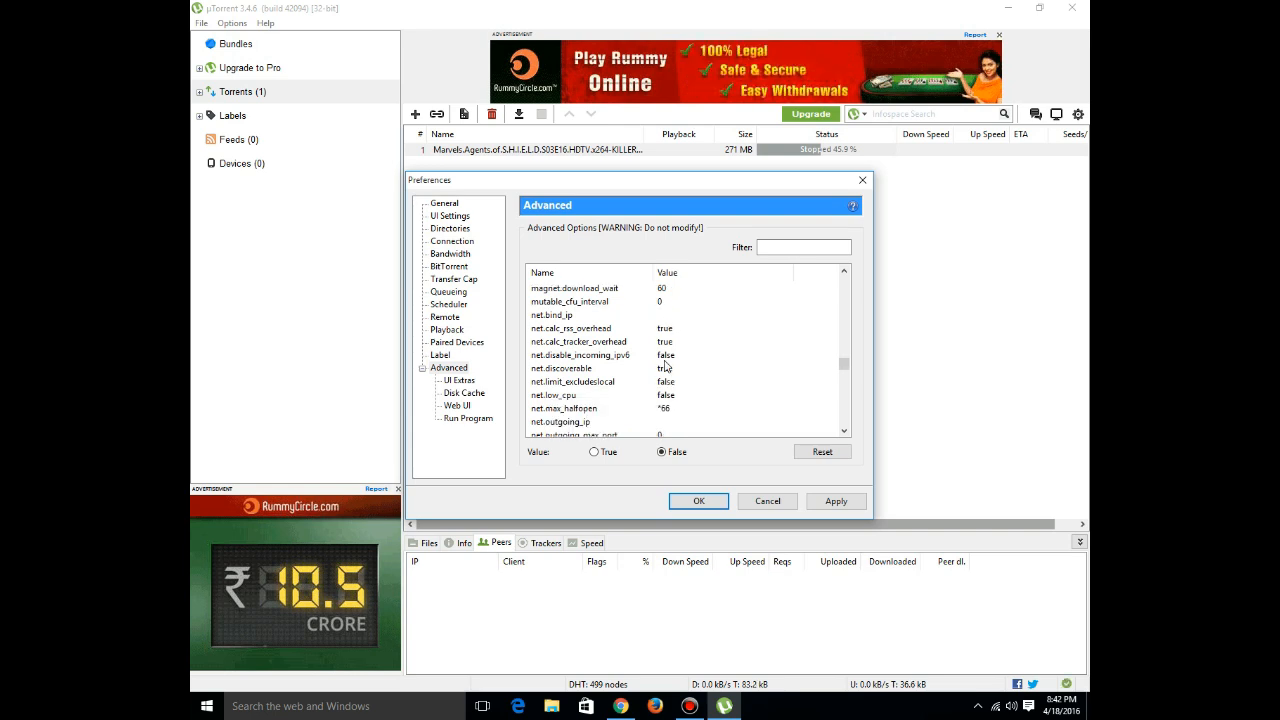
scroll(665, 365, down, 1)
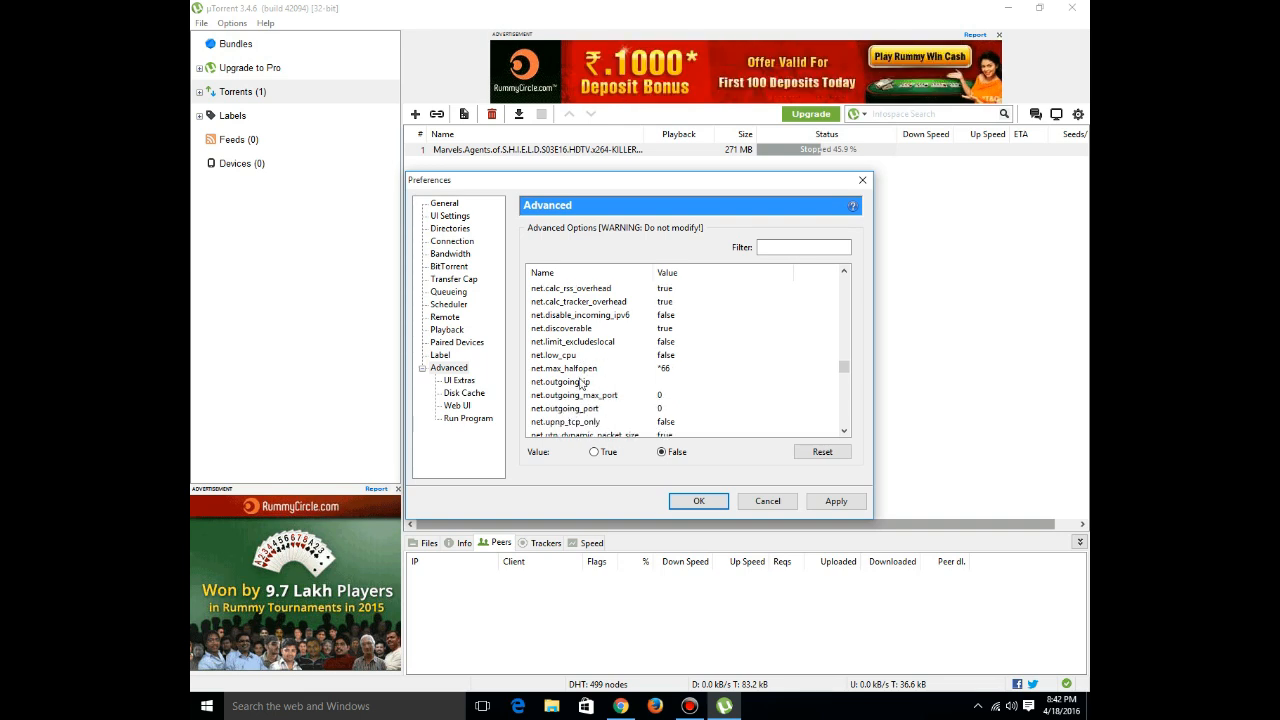
click(572, 368)
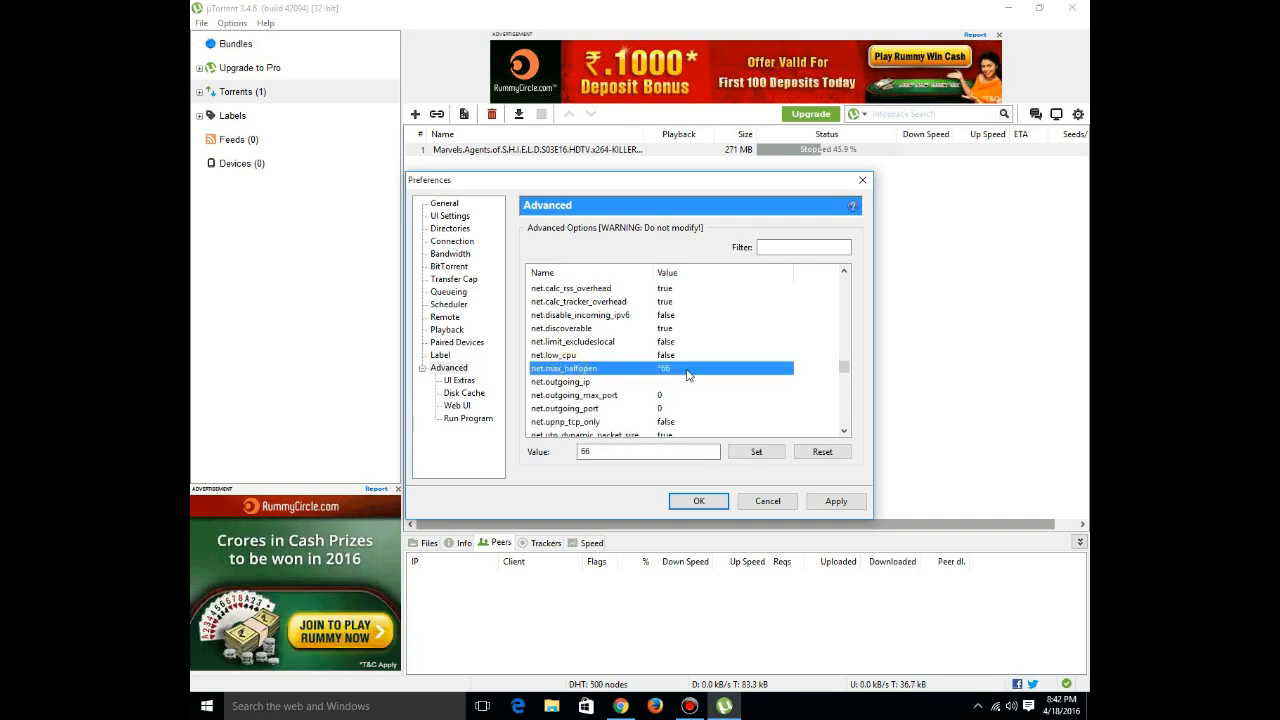
click(648, 451)
click(756, 451)
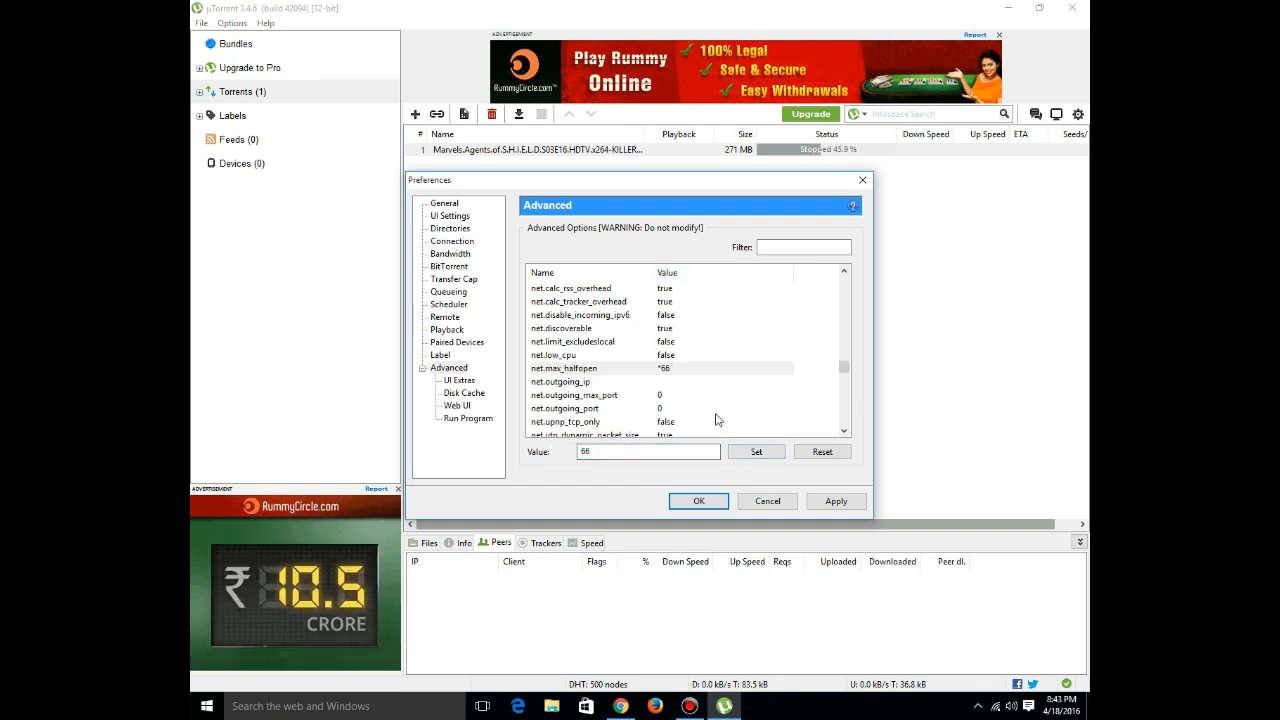
scroll(700, 412, down, 2)
scroll(700, 412, down, 1)
scroll(700, 412, down, 2)
scroll(700, 412, down, 1)
scroll(700, 412, down, 1)
scroll(700, 412, down, 2)
scroll(700, 412, down, 2)
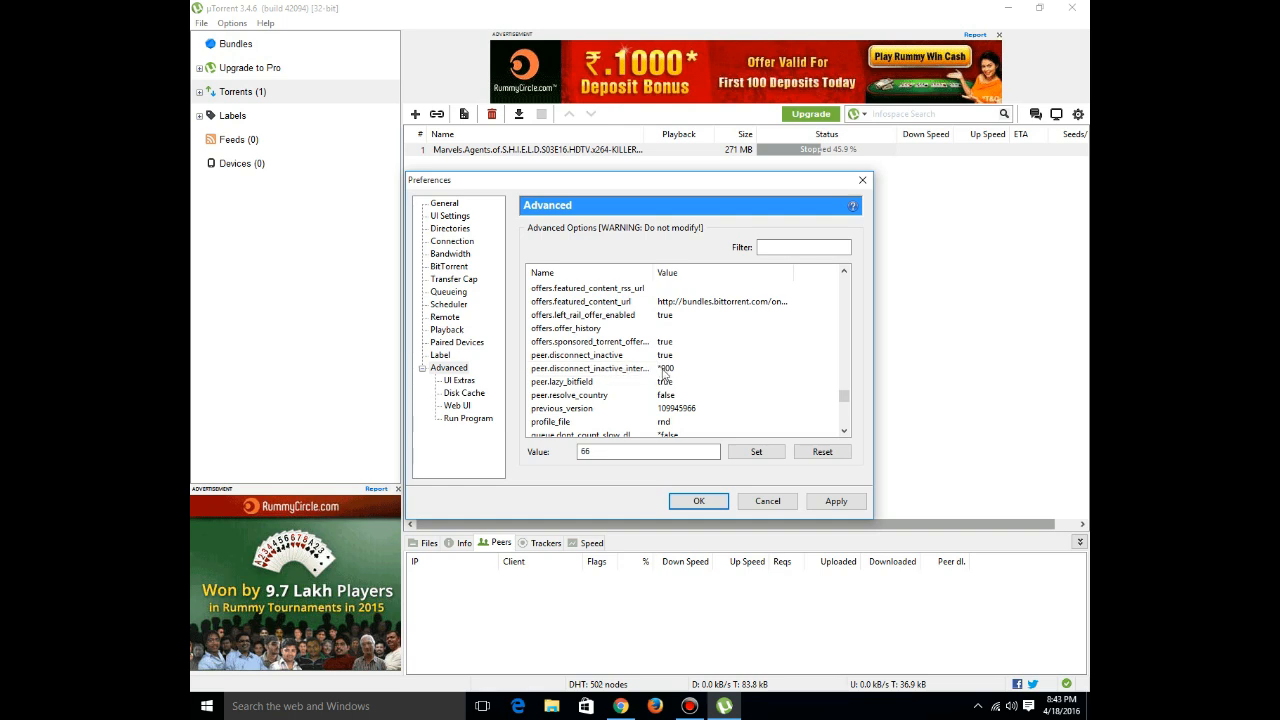
Step: Set peer.disconnect_inactive_interval to 900 after widening the setting names column
drag(654, 272, 690, 272)
click(700, 368)
double_click(590, 452)
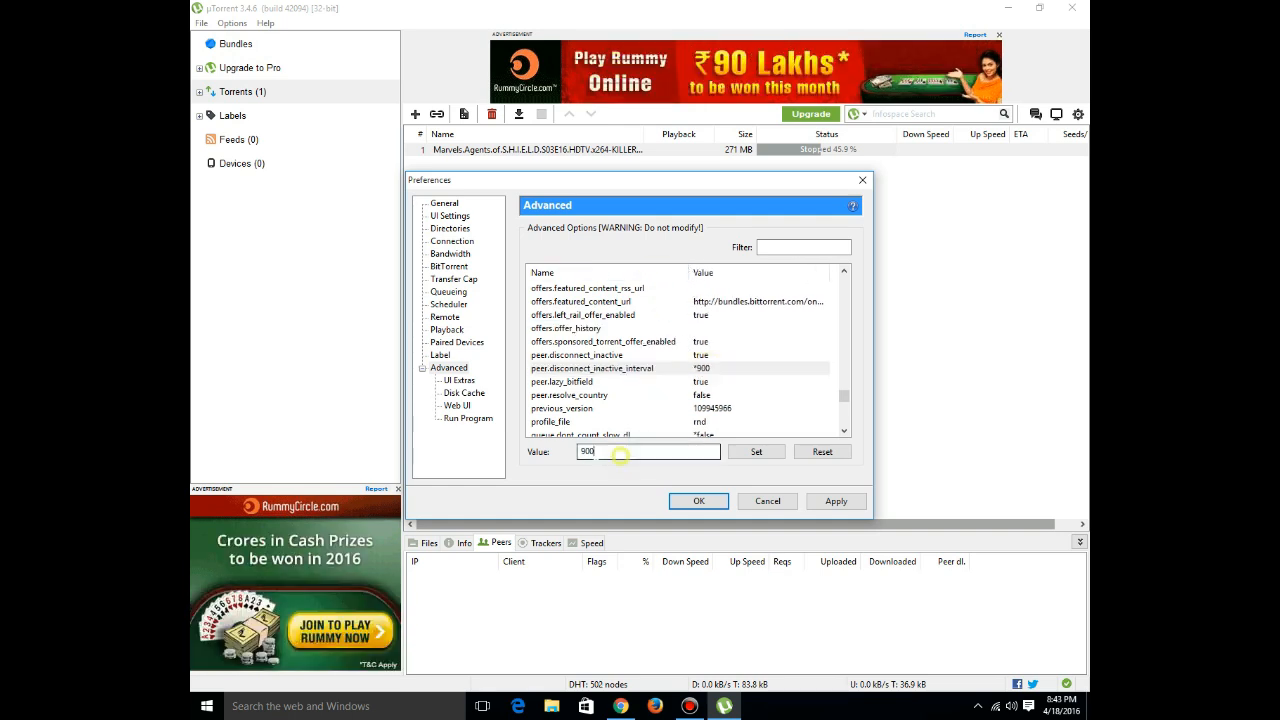
click(756, 452)
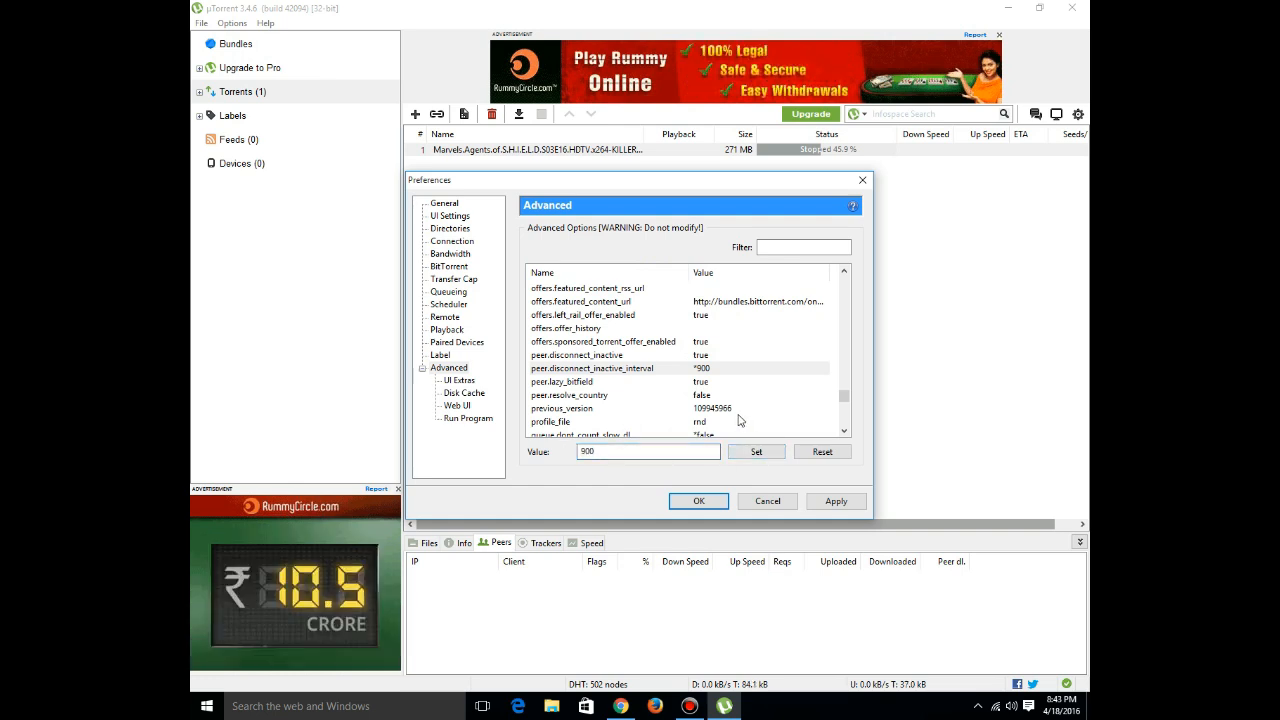
scroll(740, 420, down, 1)
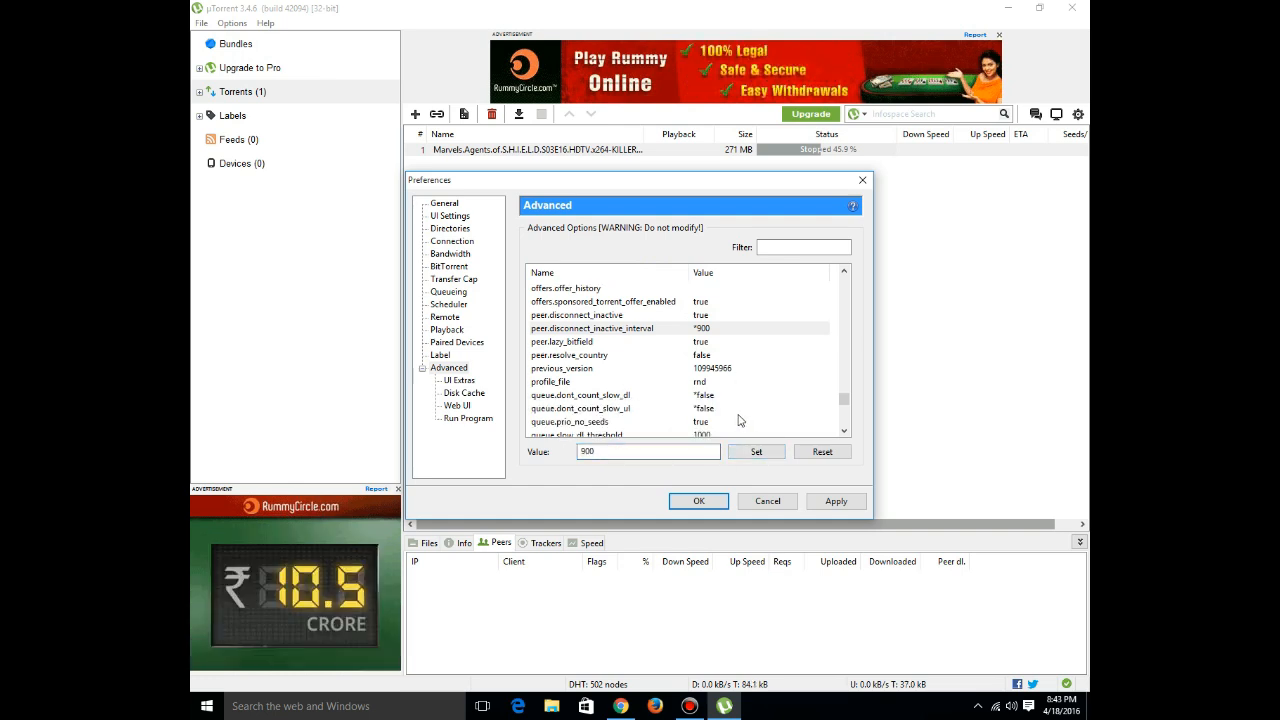
Step: Leave queue.dont_count_slow_dl/ul at False and review rss.update_interval at 30
click(578, 396)
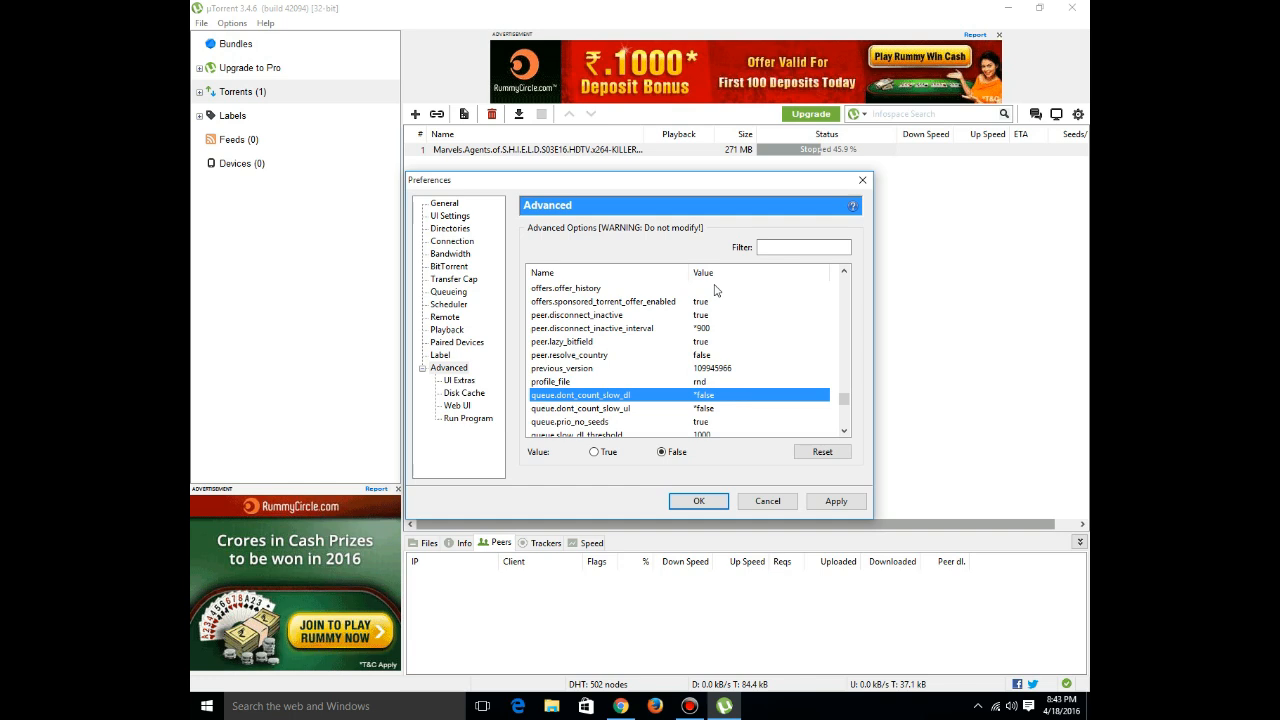
click(720, 410)
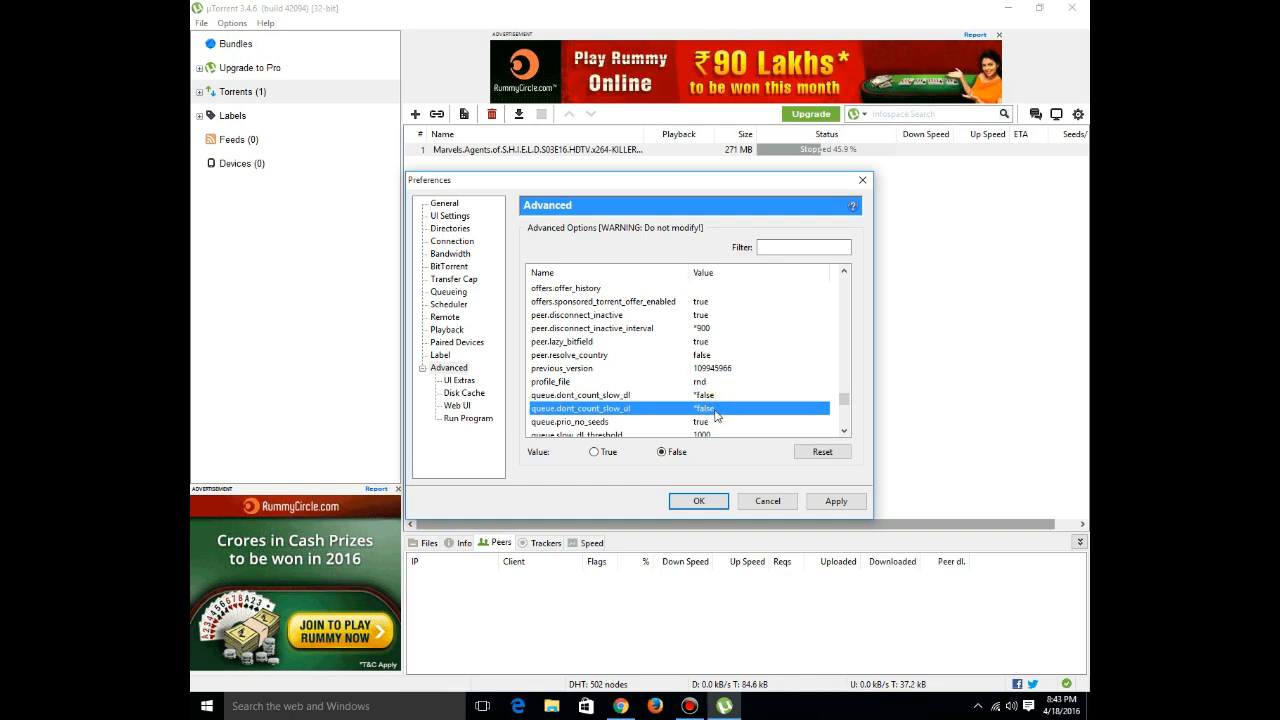
scroll(717, 416, down, 1)
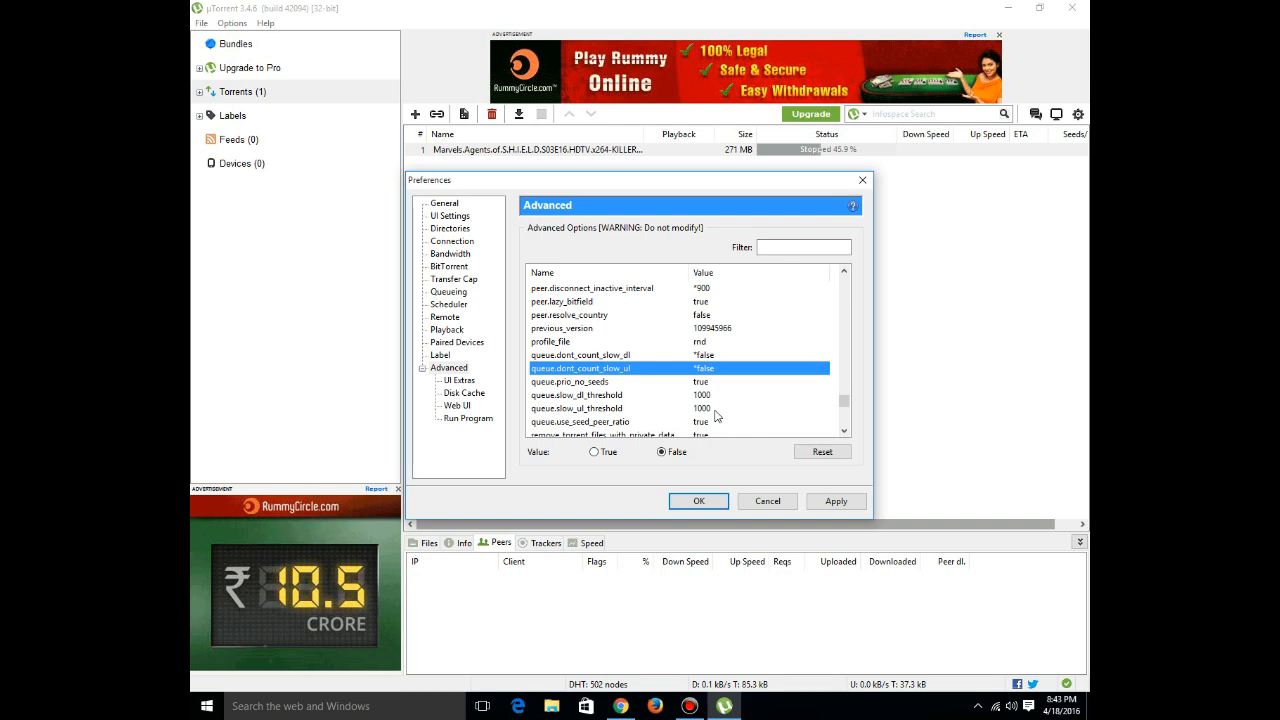
scroll(717, 416, down, 1)
scroll(717, 416, down, 1)
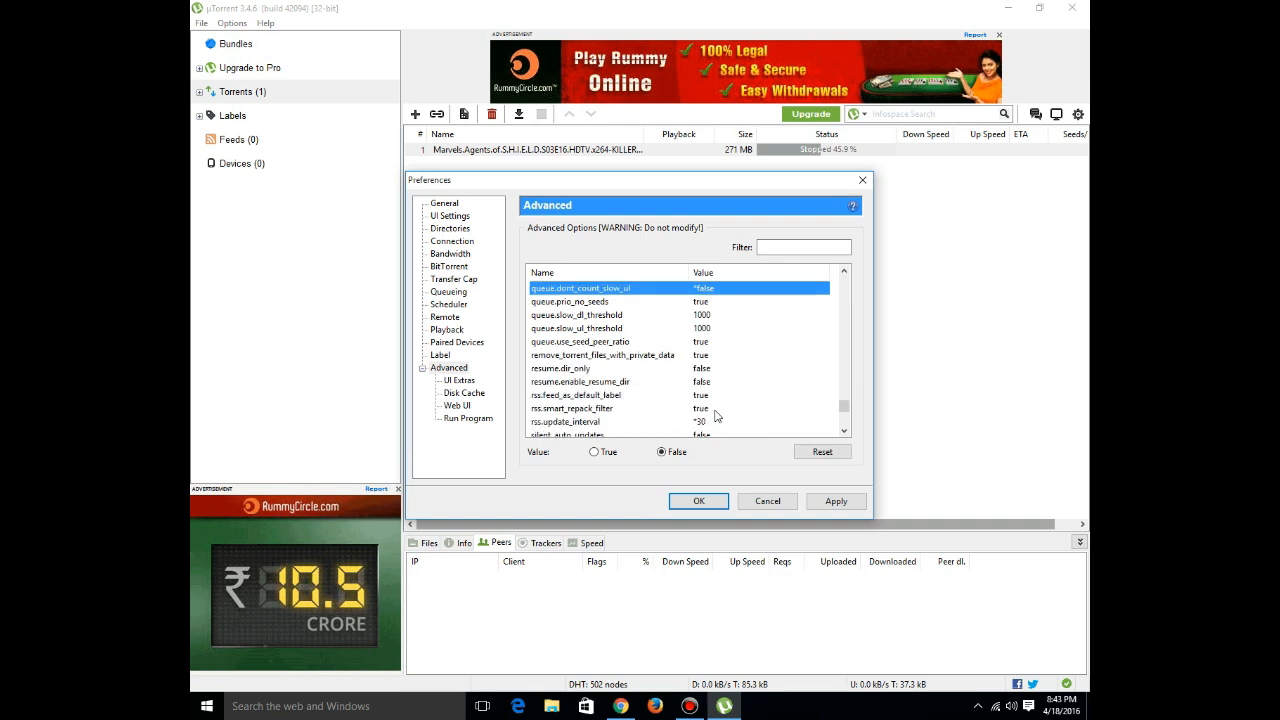
click(558, 422)
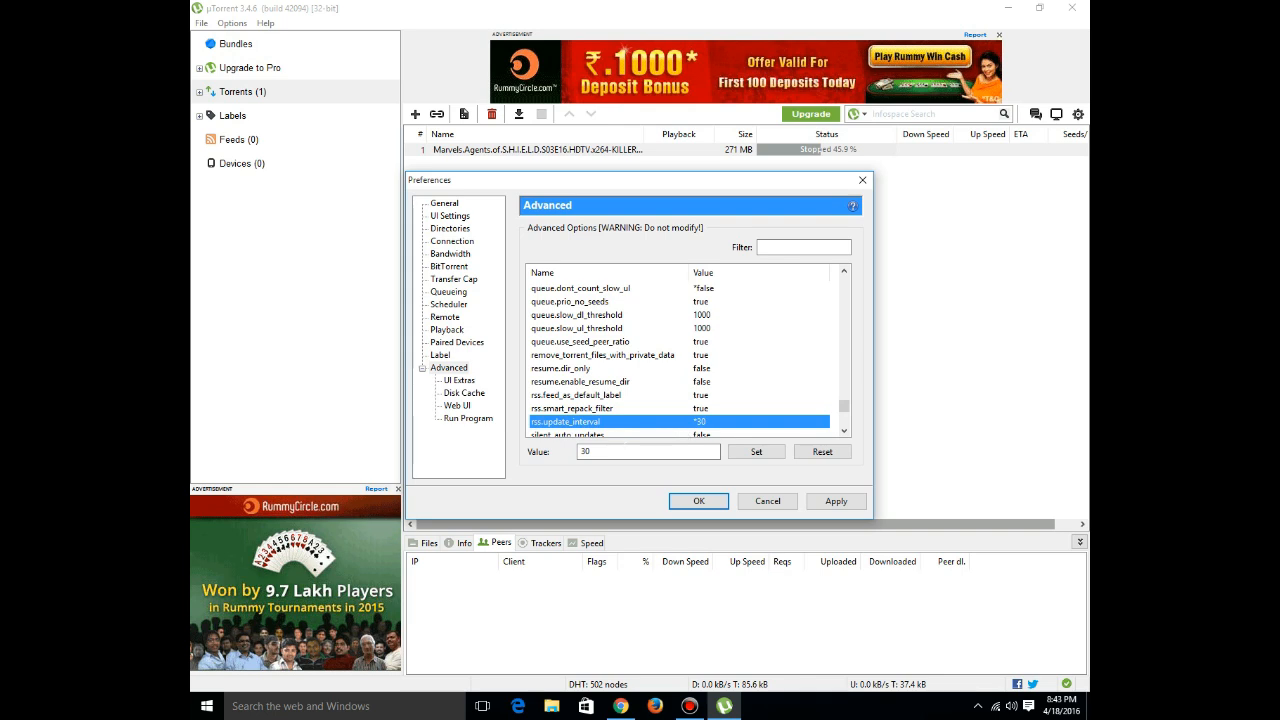
click(620, 452)
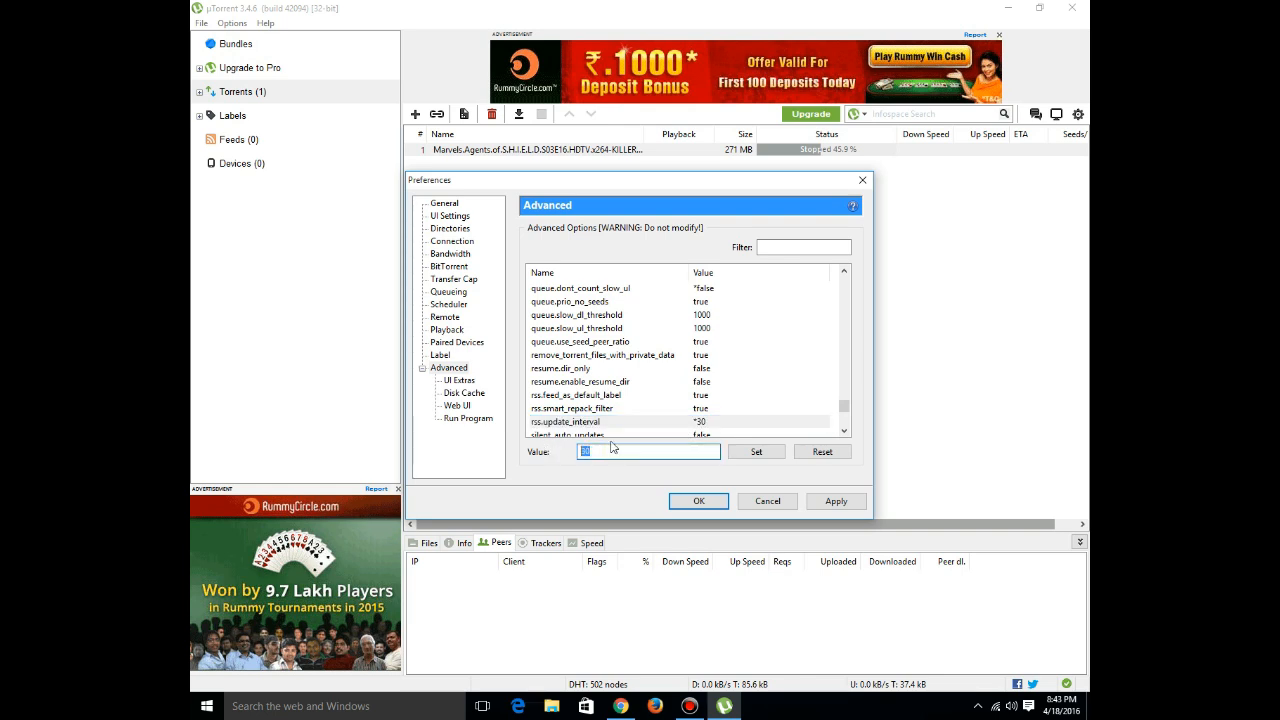
click(712, 421)
scroll(712, 428, down, 3)
scroll(712, 428, down, 3)
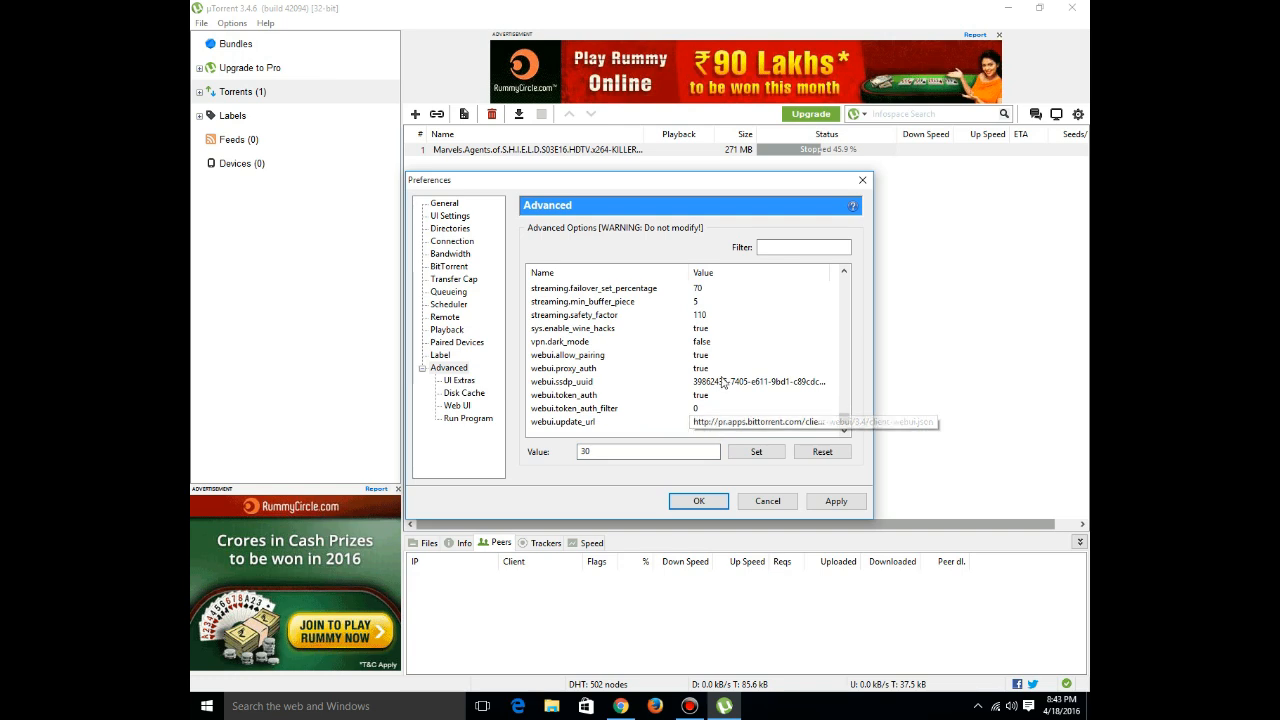
Step: Apply the changed preferences and close the dialog with OK
click(836, 501)
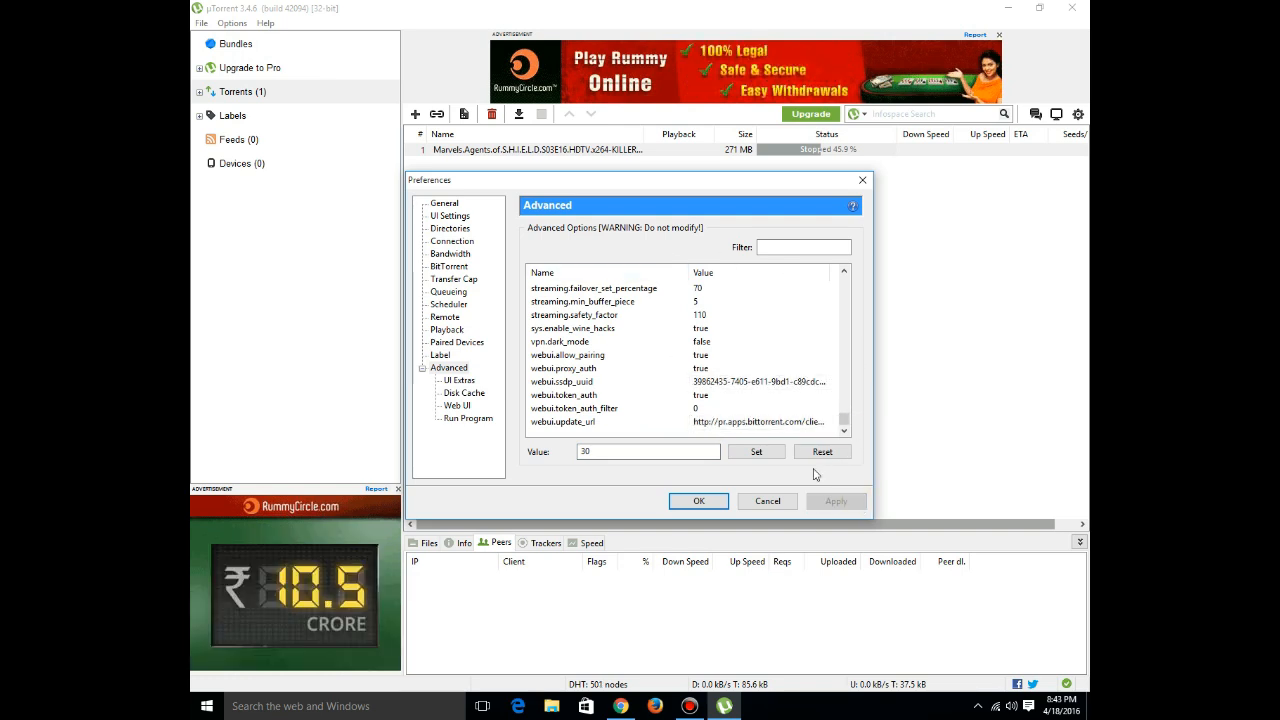
click(698, 501)
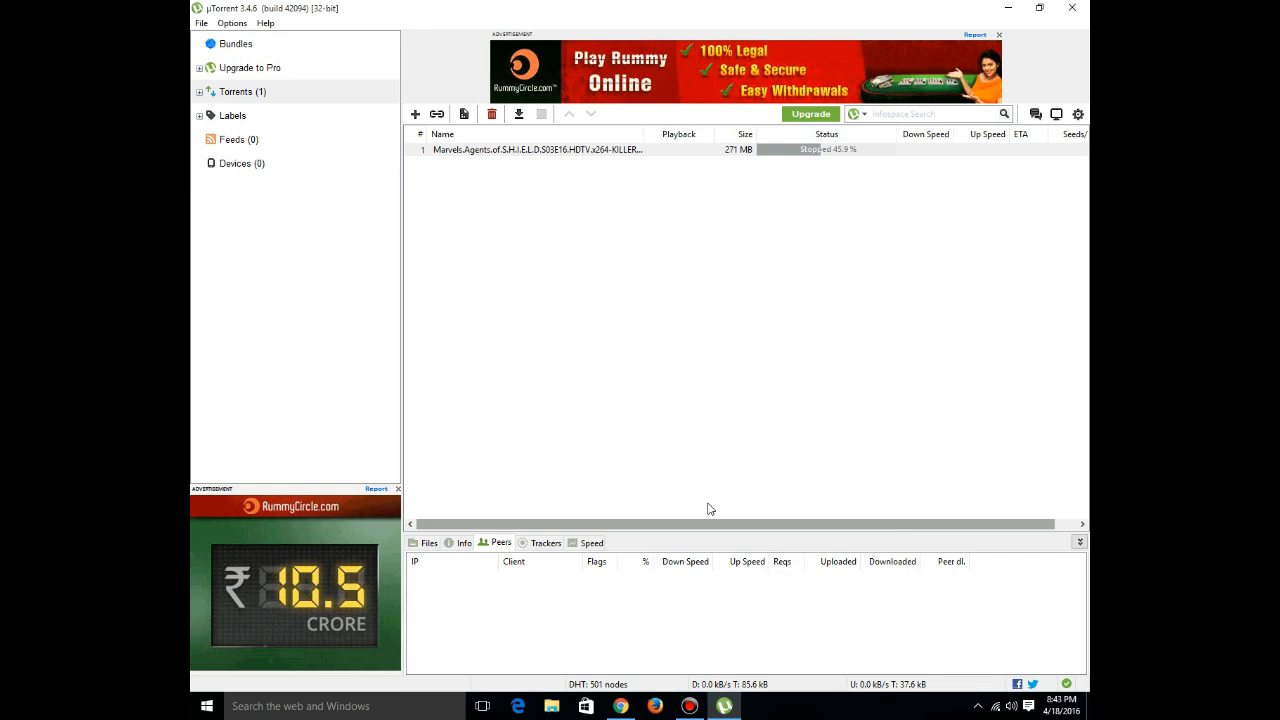
Step: Force Start the stopped torrent from its context menu so it begins downloading
click(665, 156)
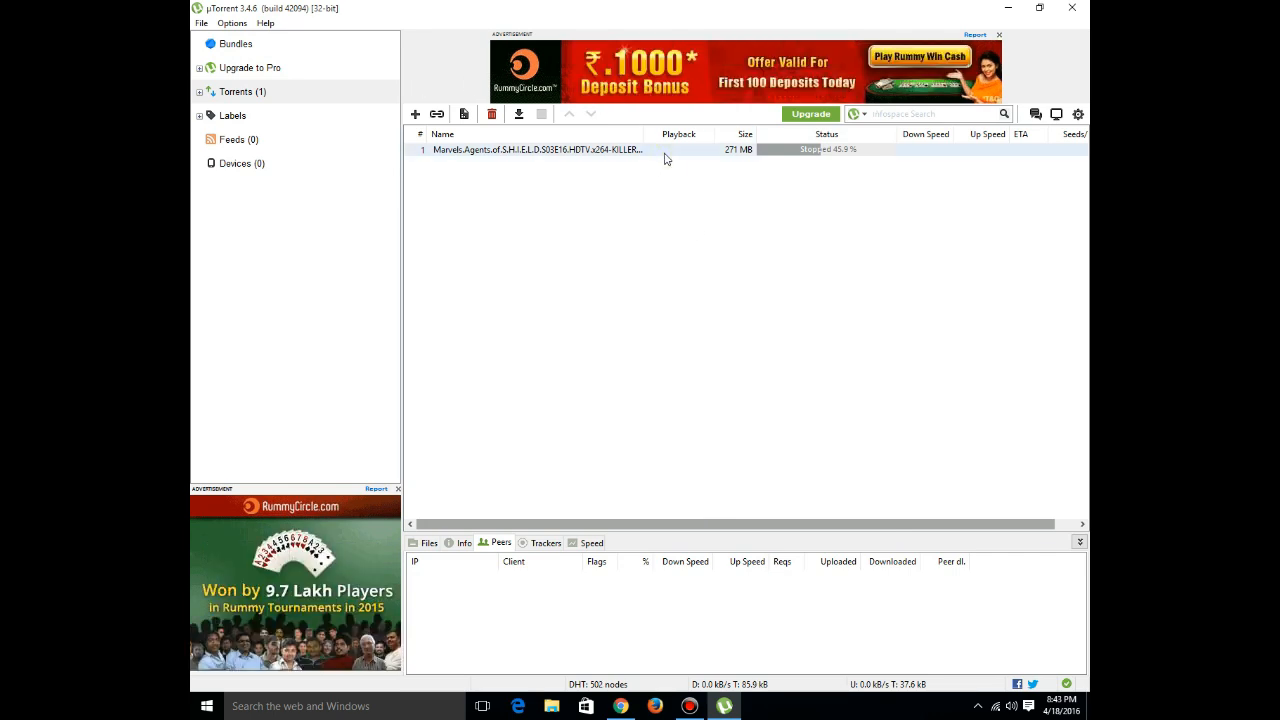
click(664, 152)
right_click(664, 152)
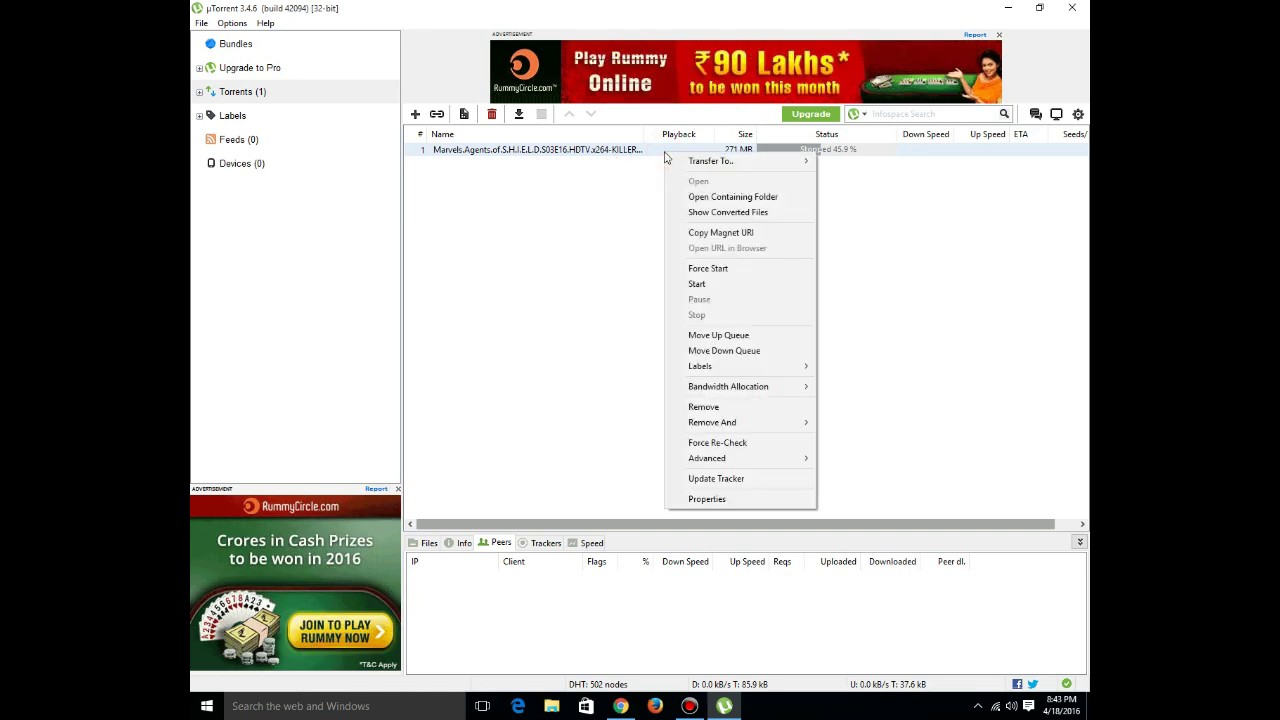
click(773, 272)
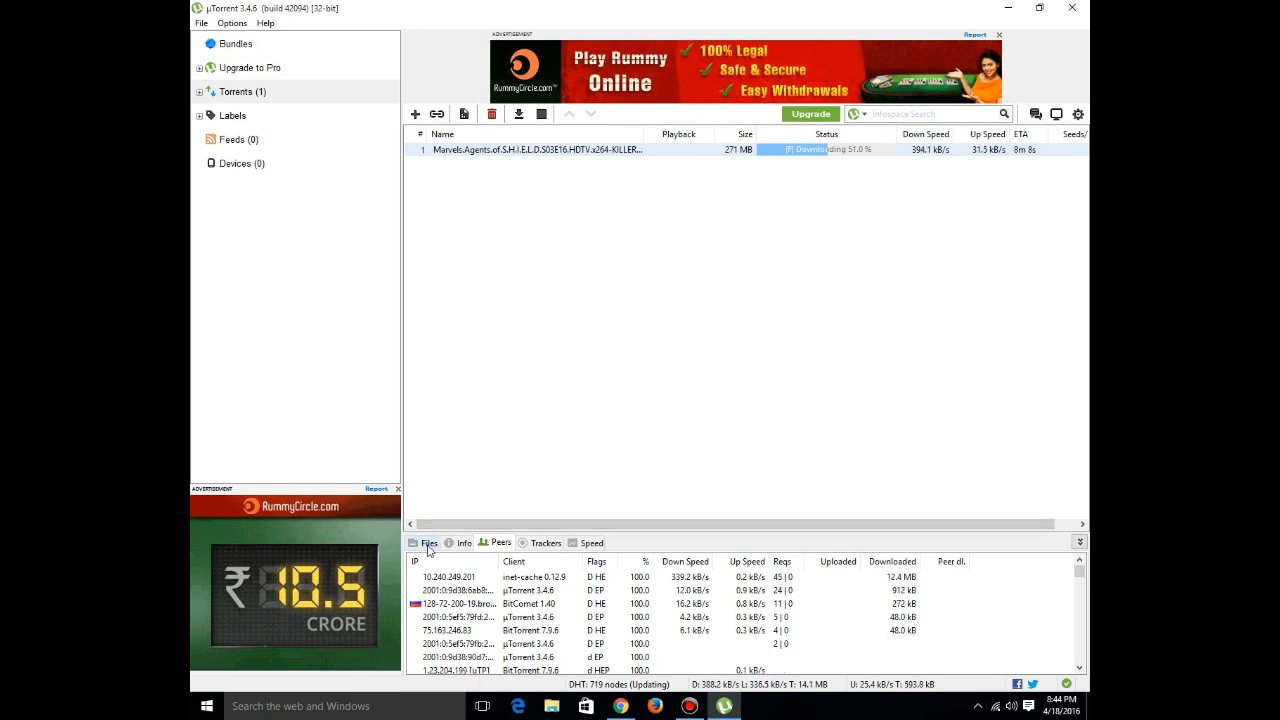
Step: Set both files in the torrent's Files list to High priority
click(430, 543)
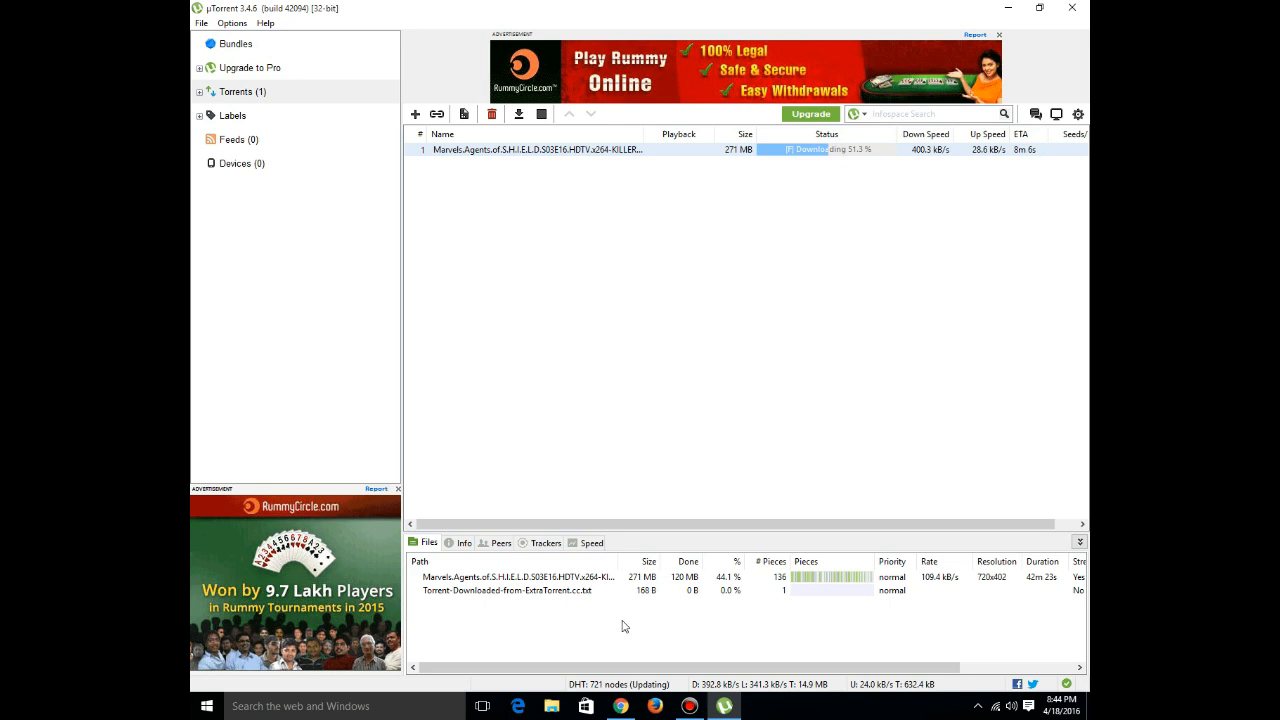
drag(621, 619, 528, 575)
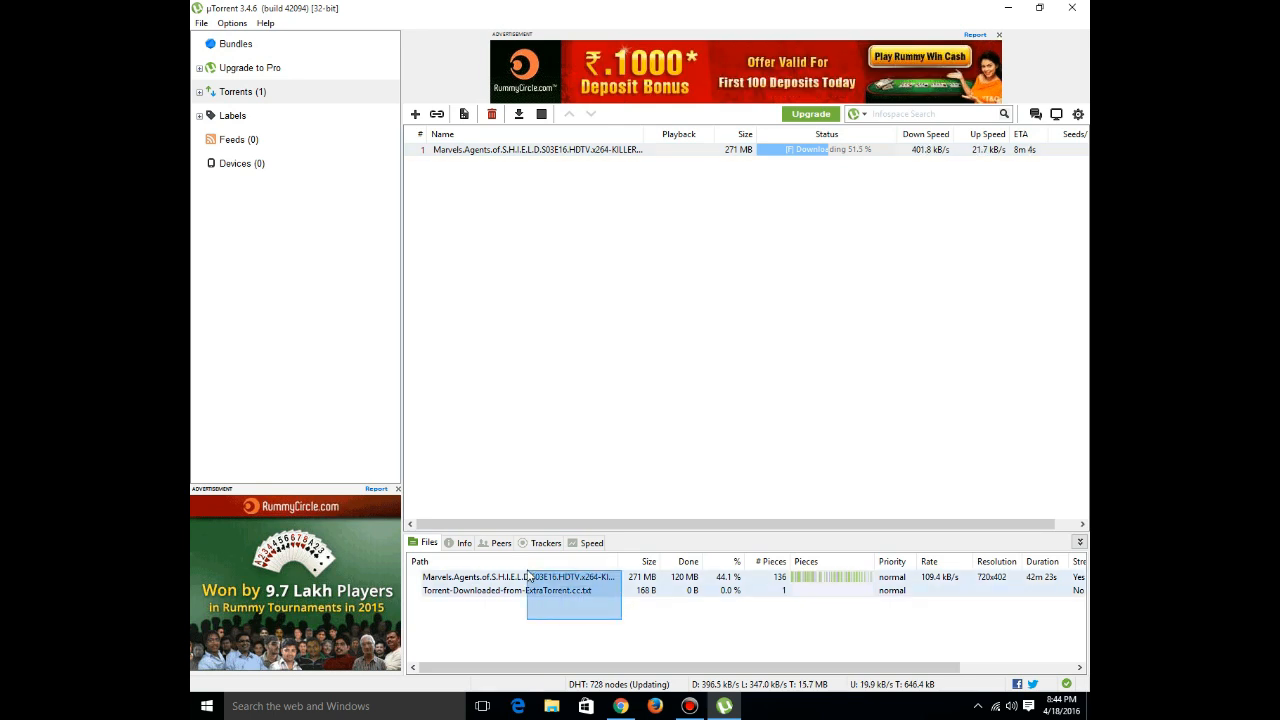
click(624, 597)
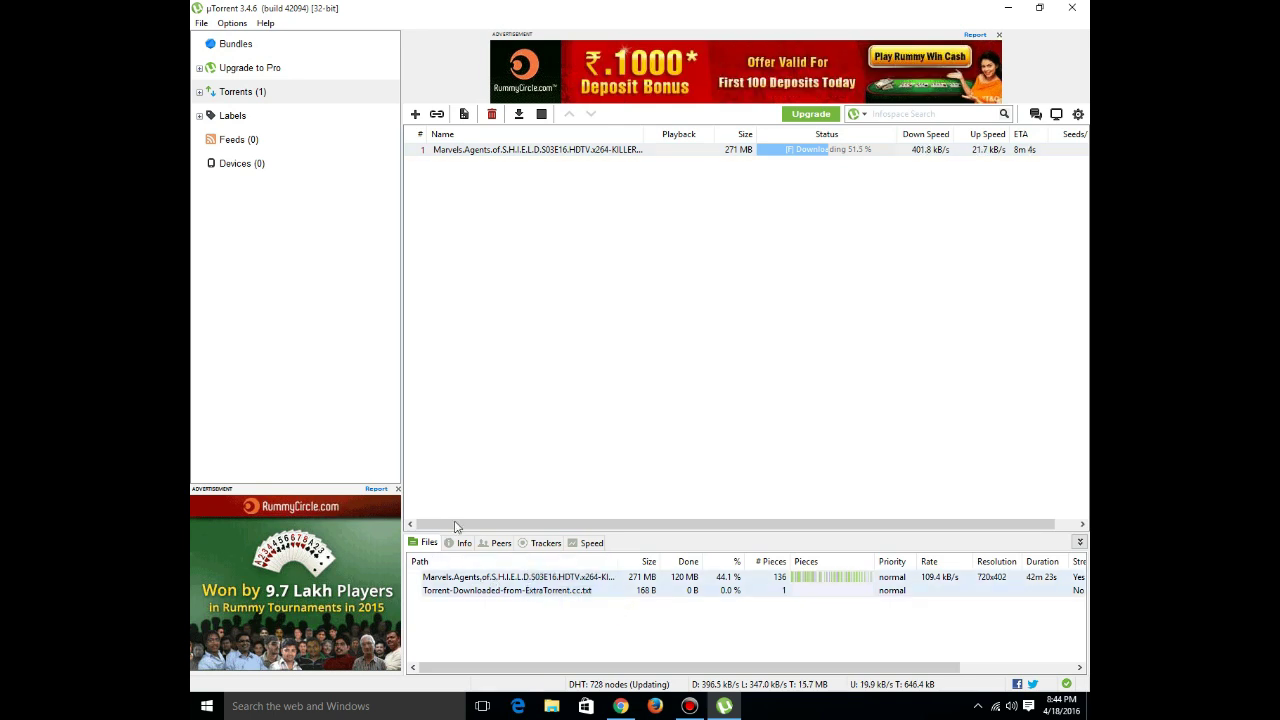
right_click(624, 597)
mouse_move(695, 540)
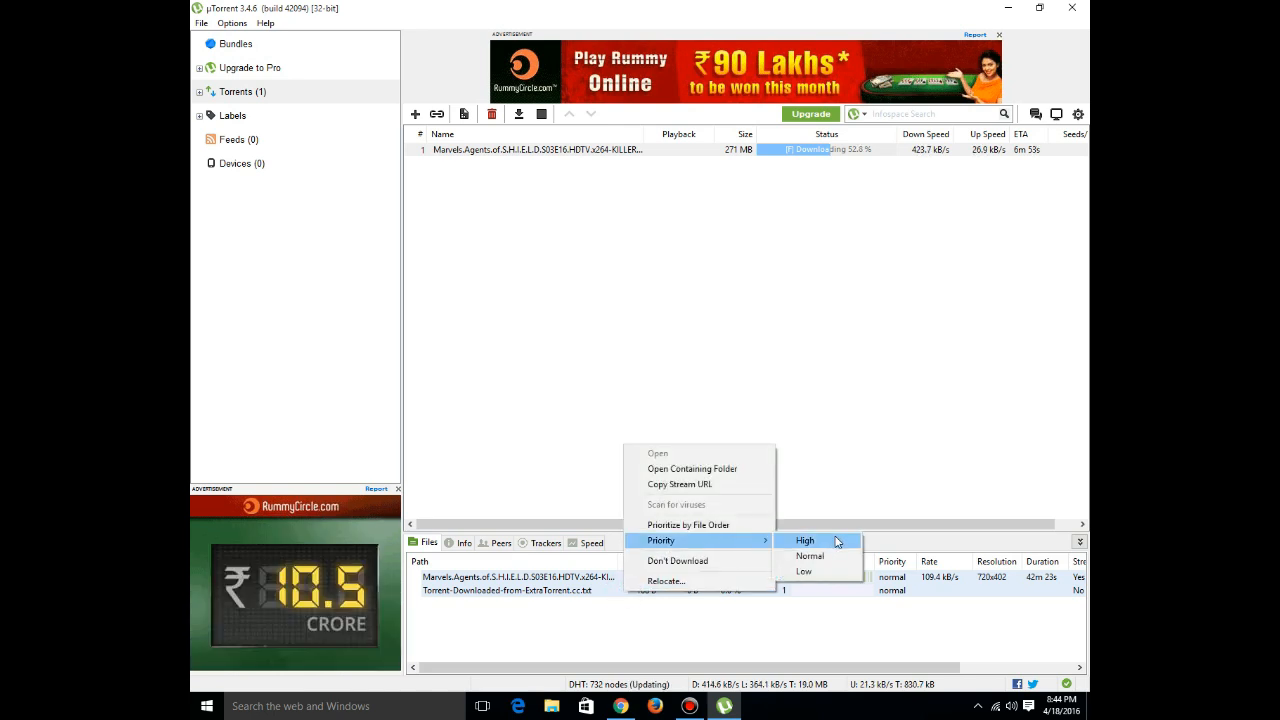
click(837, 540)
right_click(837, 542)
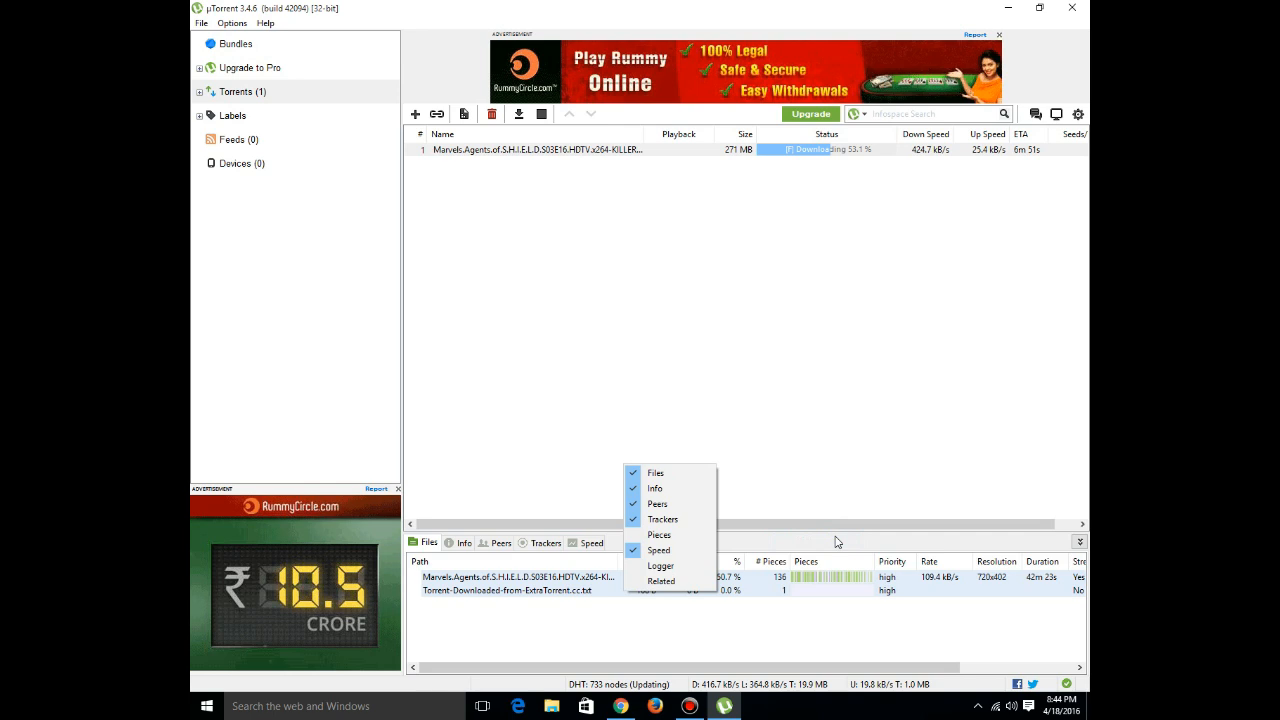
click(812, 622)
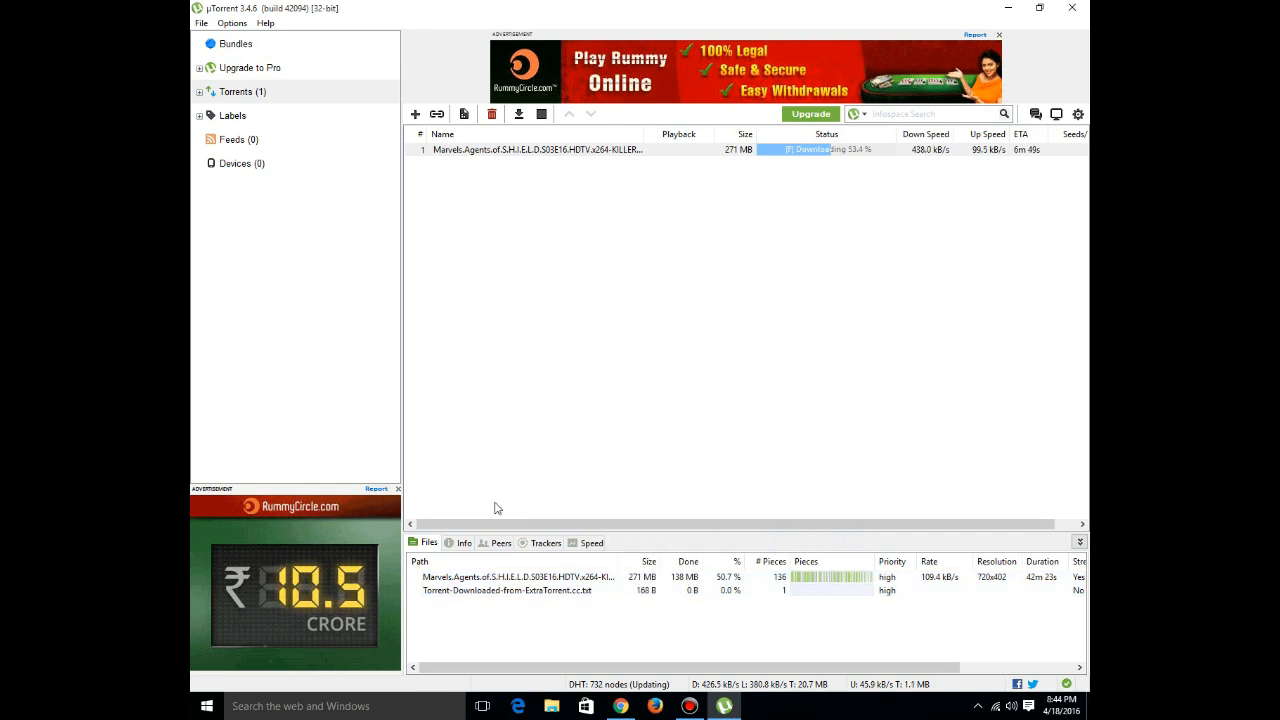
Step: View the torrent's connected peers and then its transfer speed graph
click(500, 543)
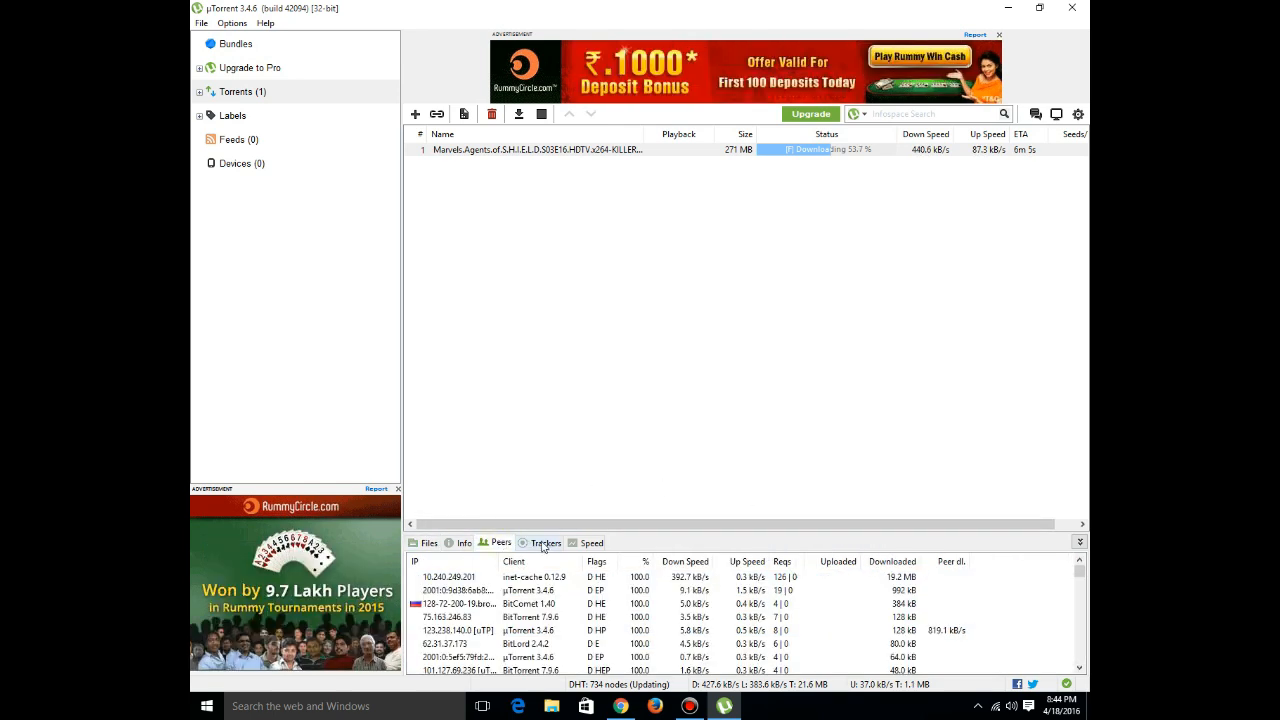
click(586, 543)
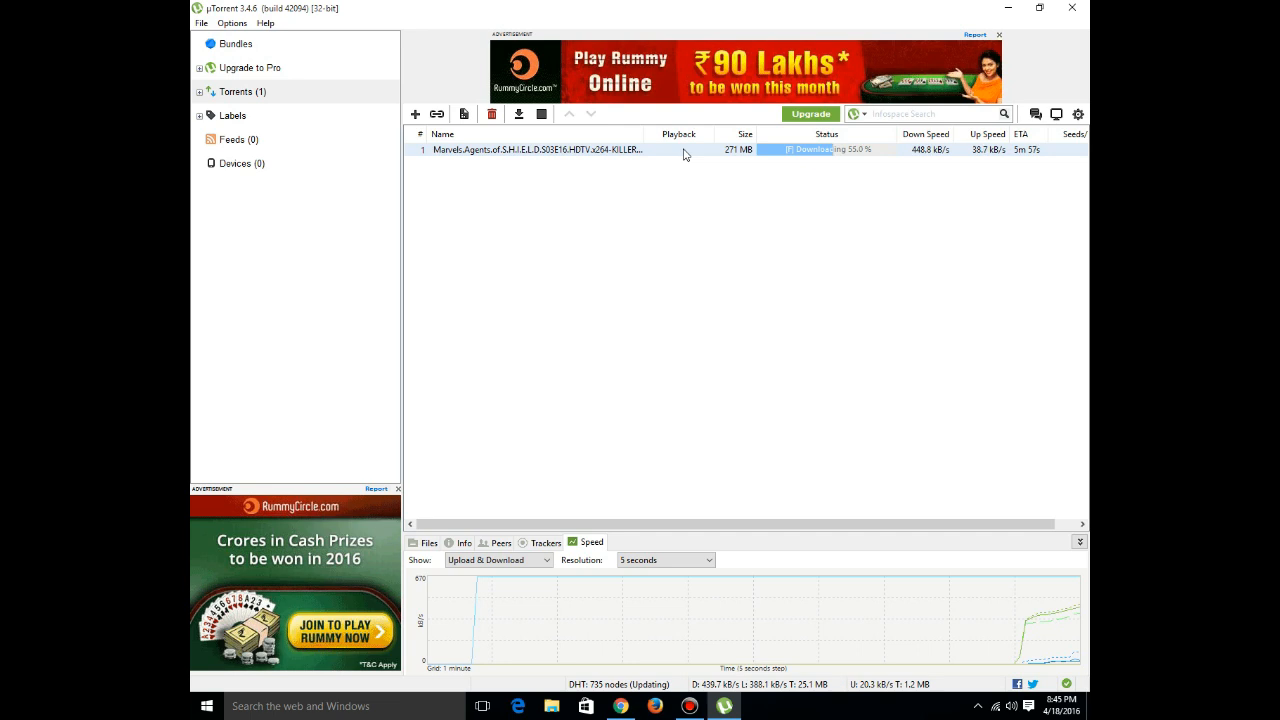
Step: Stop the downloading torrent, then Force Start it to bypass queue limits
right_click(685, 150)
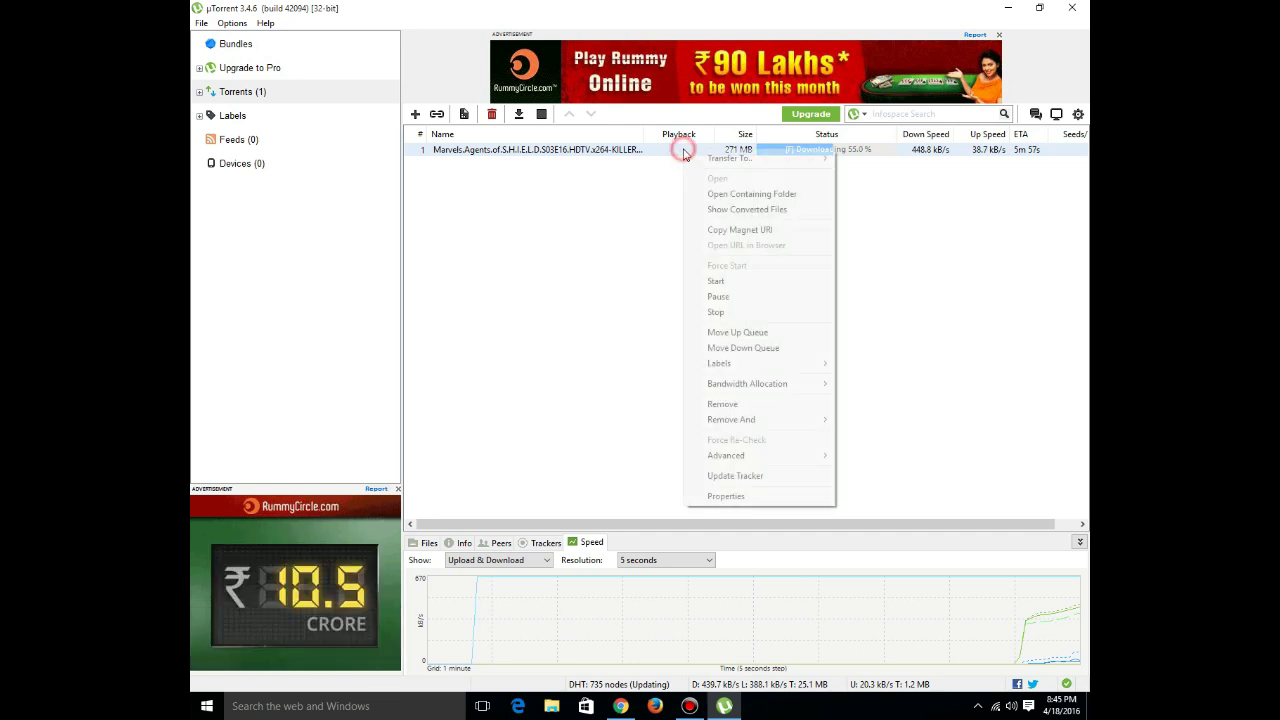
click(737, 315)
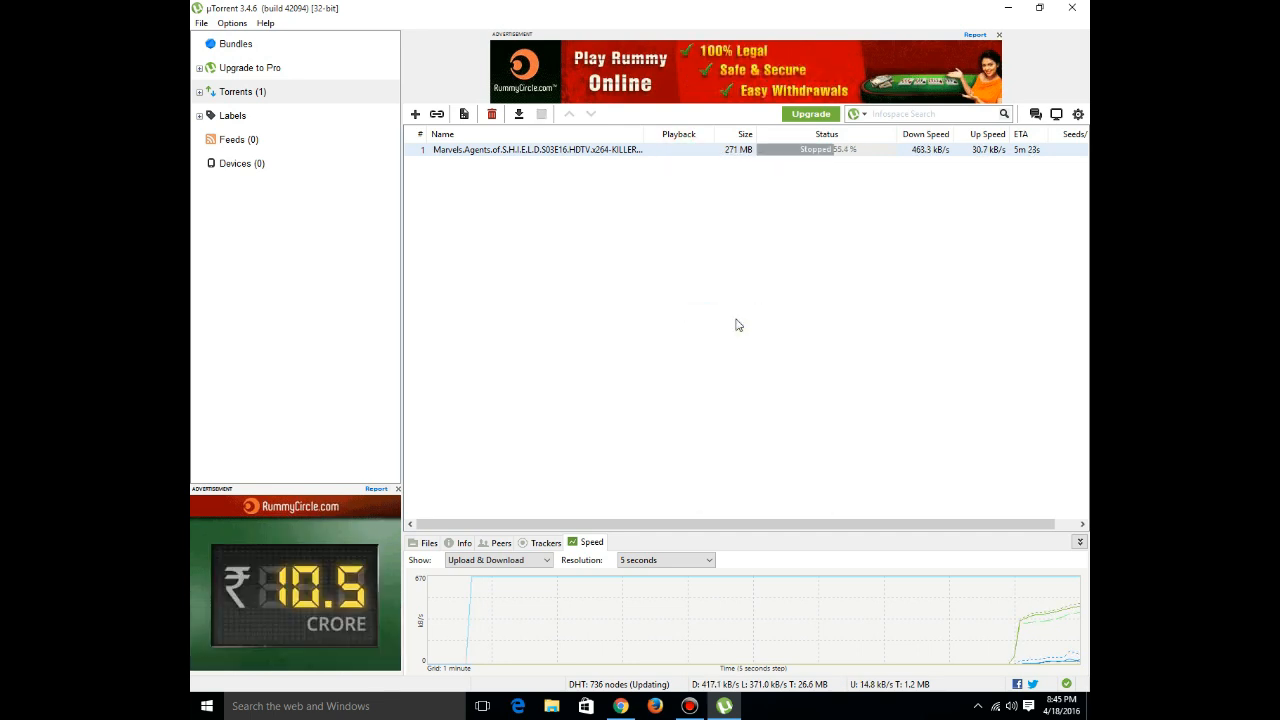
right_click(638, 149)
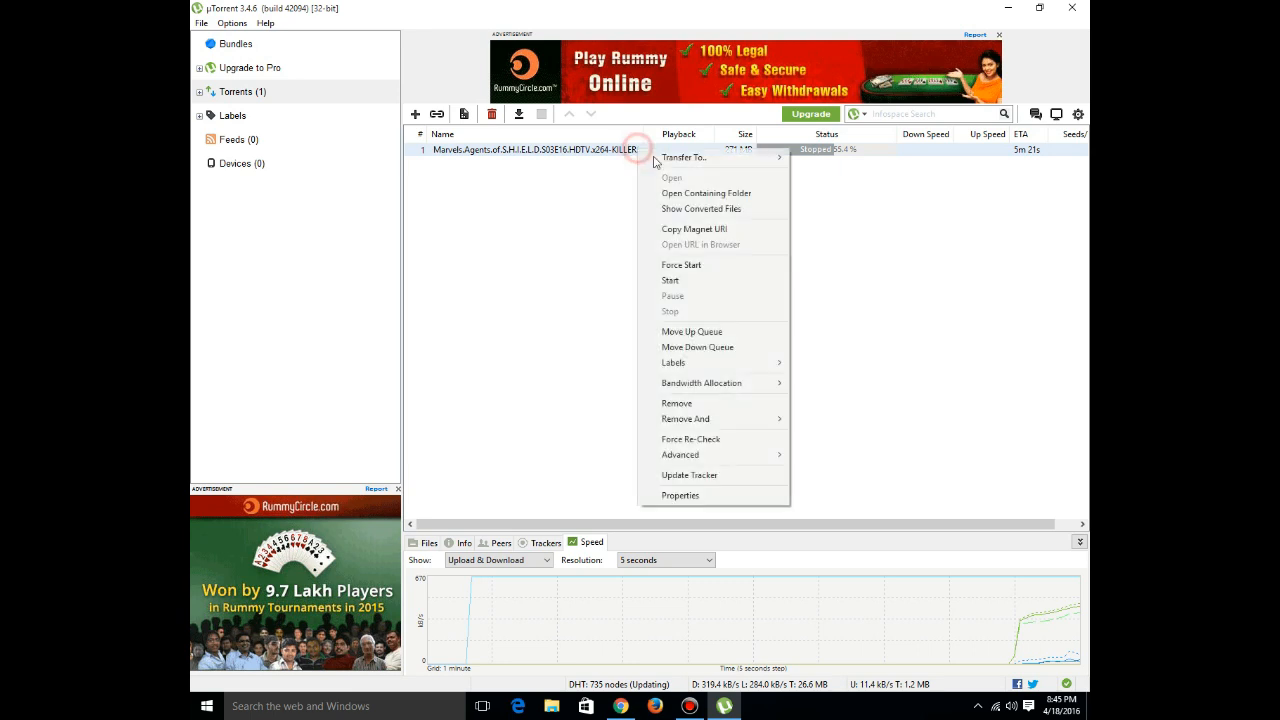
click(720, 265)
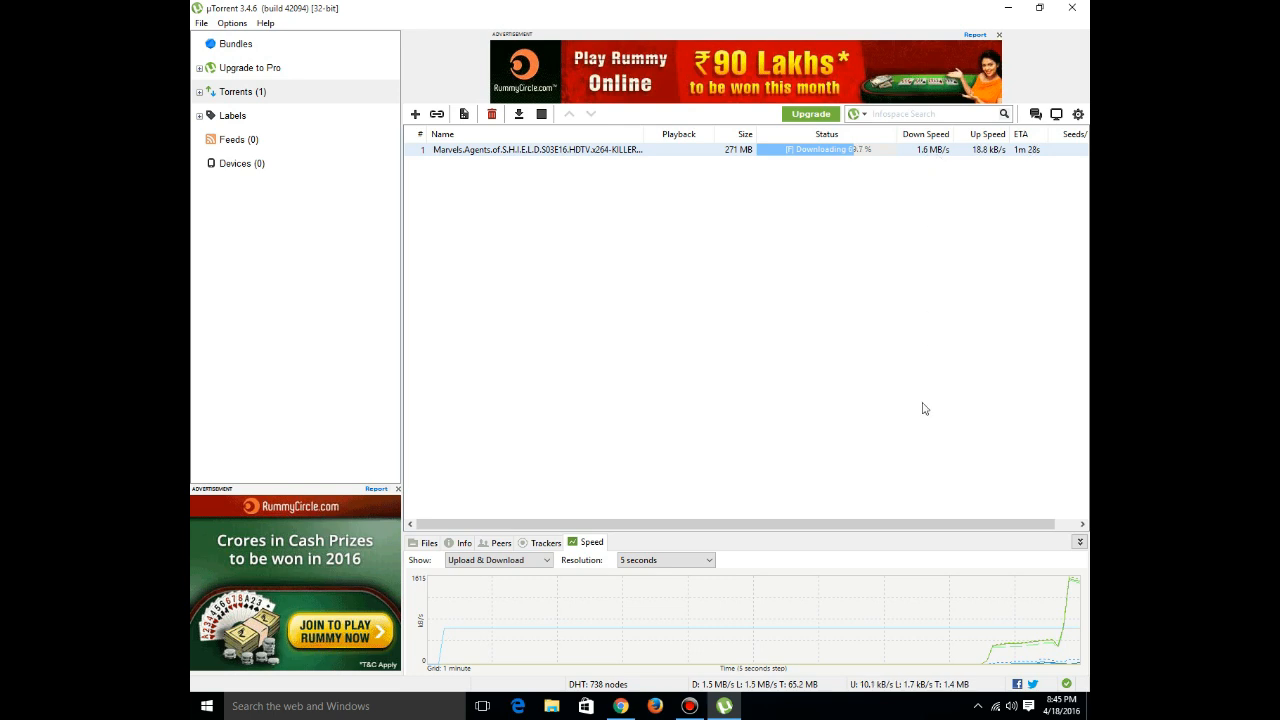
mouse_move(895, 524)
mouse_down()
mouse_move(988, 527)
mouse_move(700, 526)
mouse_up()
Step: Update the torrent's trackers three times from its context menu
right_click(648, 151)
click(697, 473)
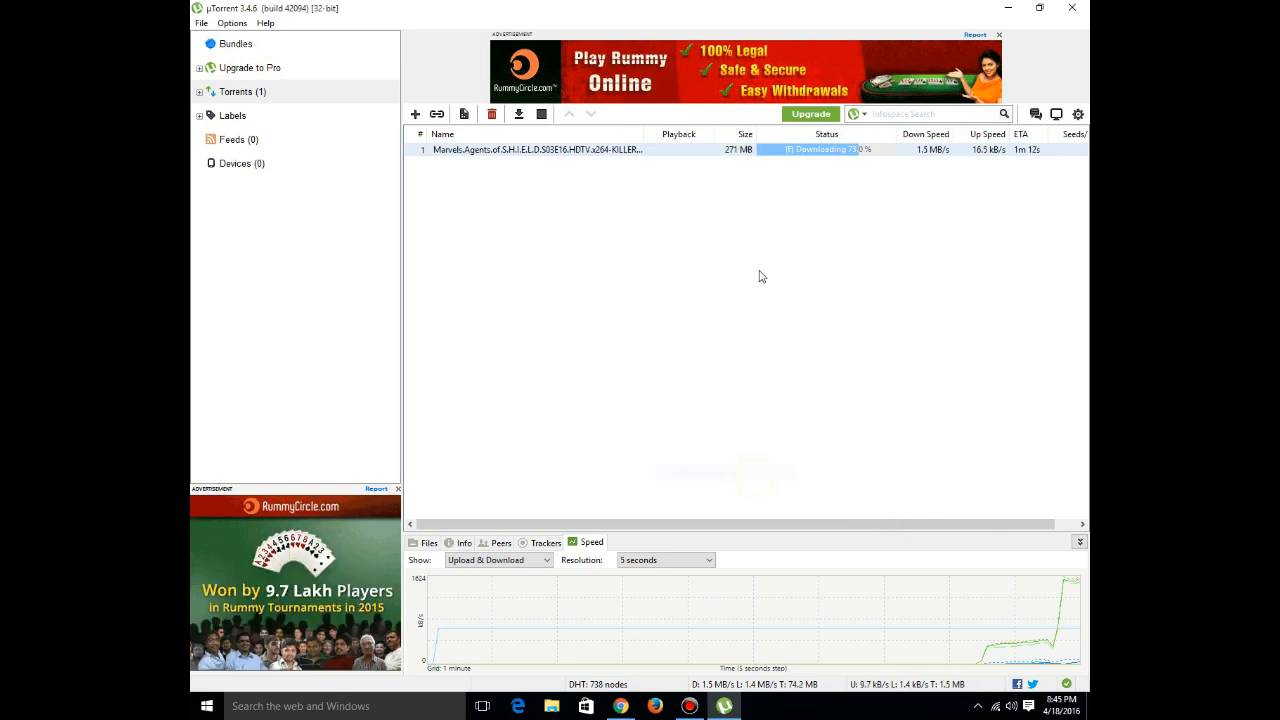
right_click(616, 151)
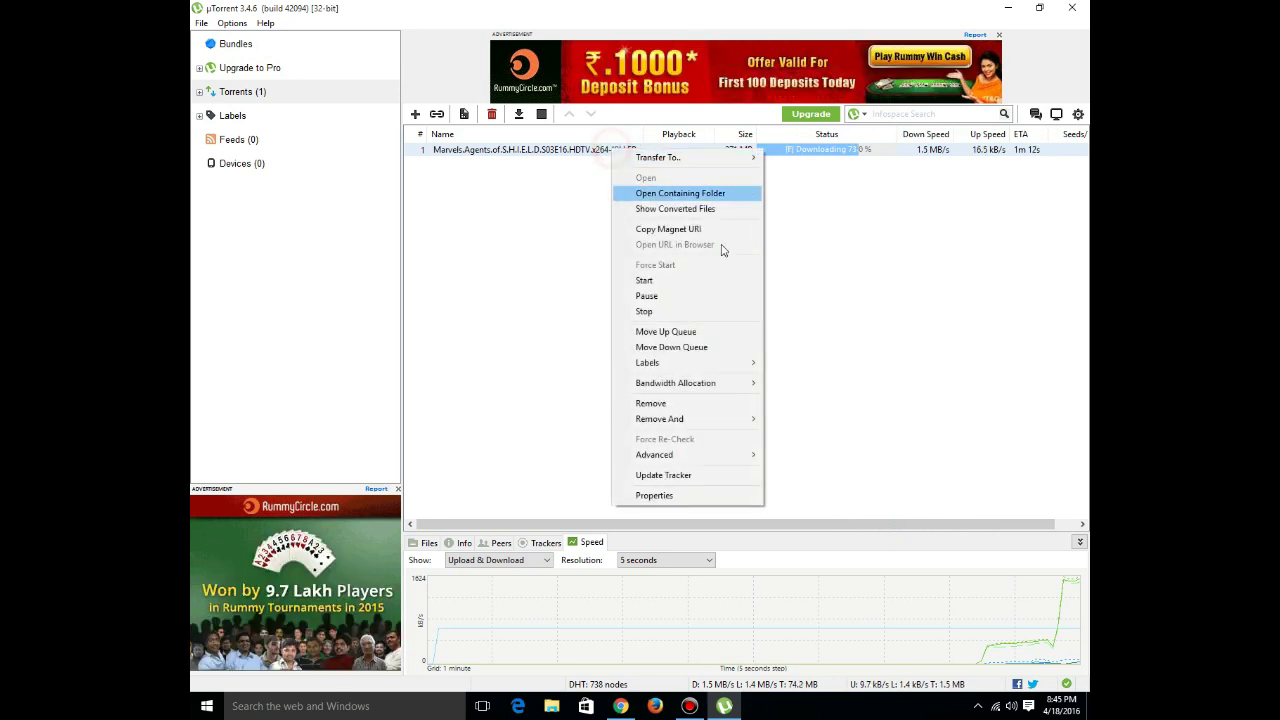
click(695, 477)
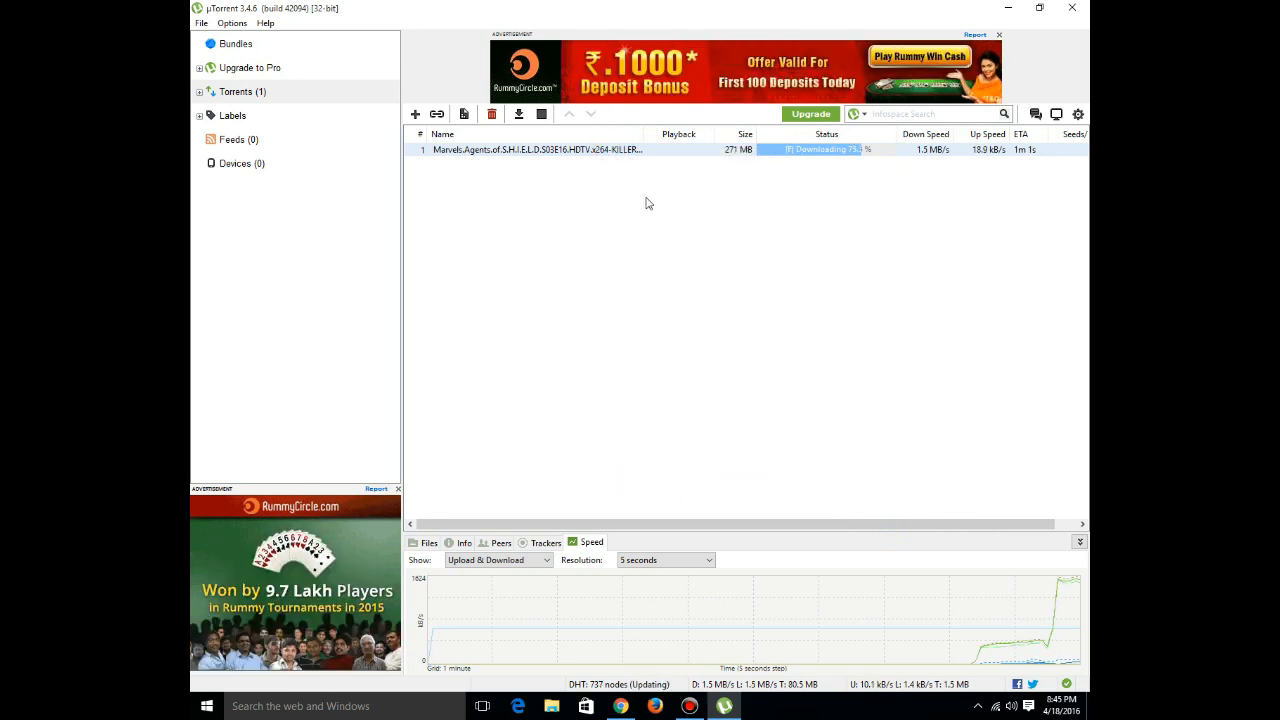
right_click(634, 151)
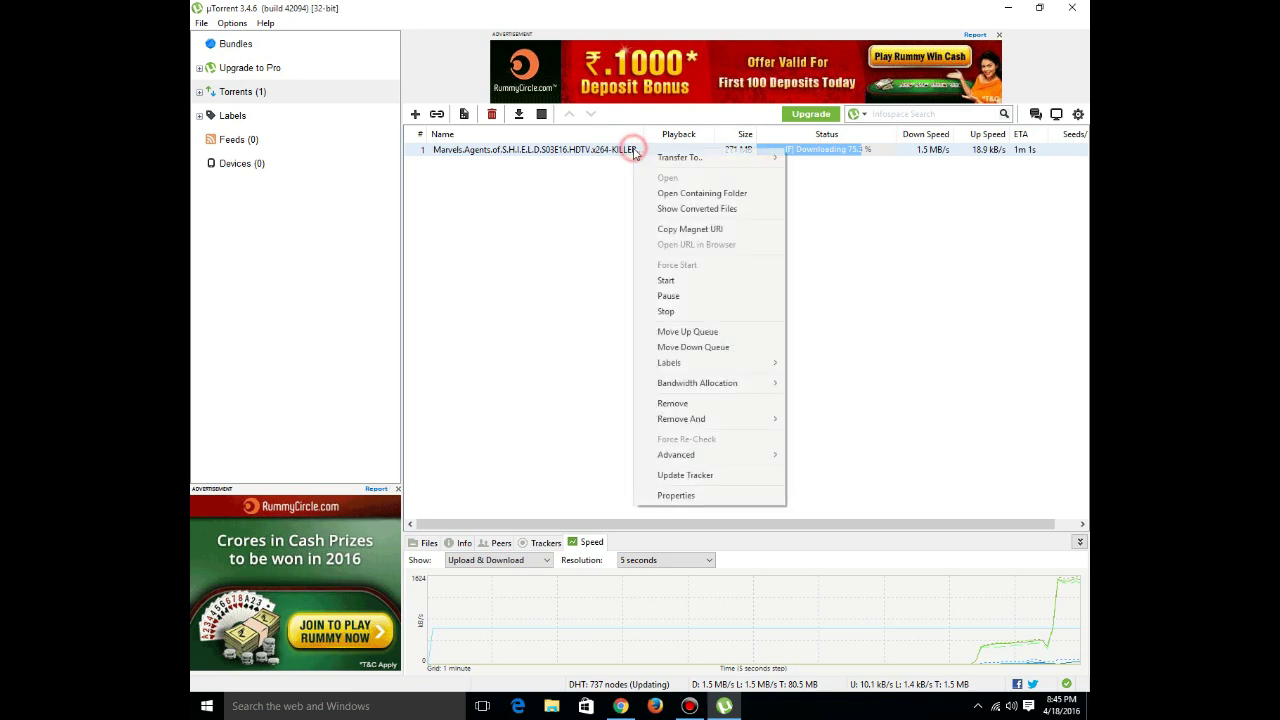
click(700, 475)
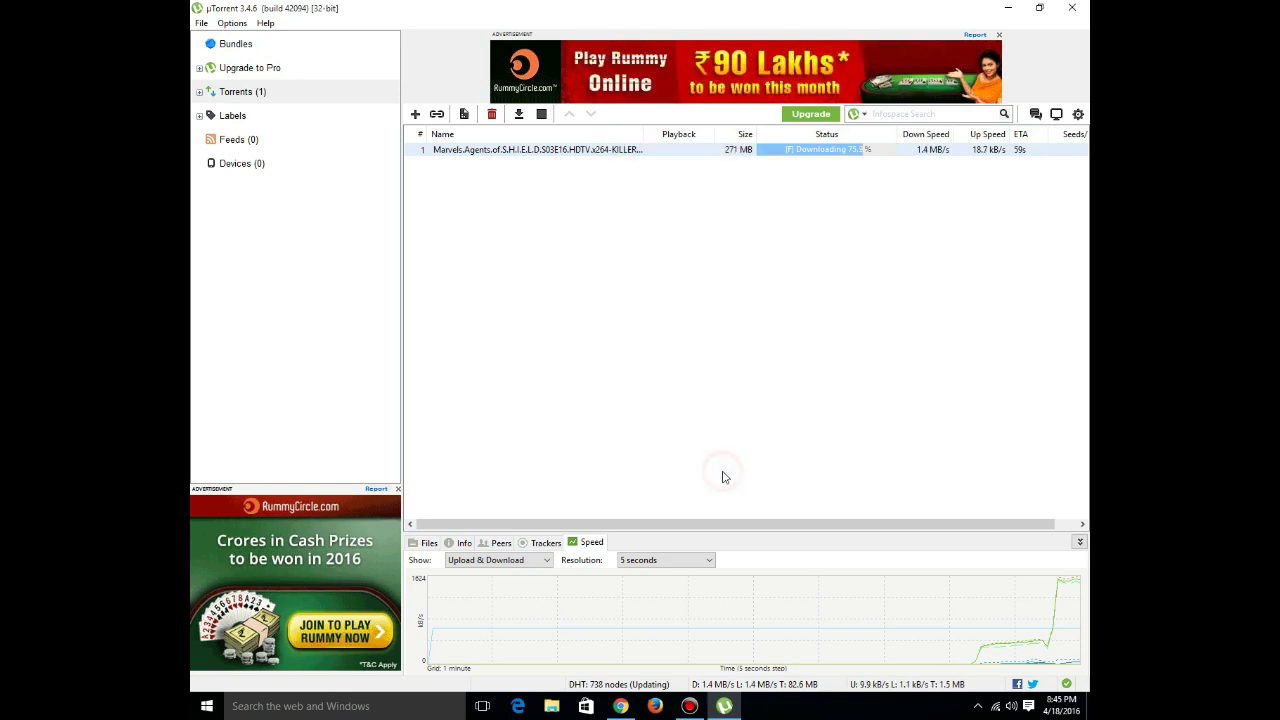
Step: Reset the torrent's peer bans and clear its peer list via Advanced
right_click(632, 150)
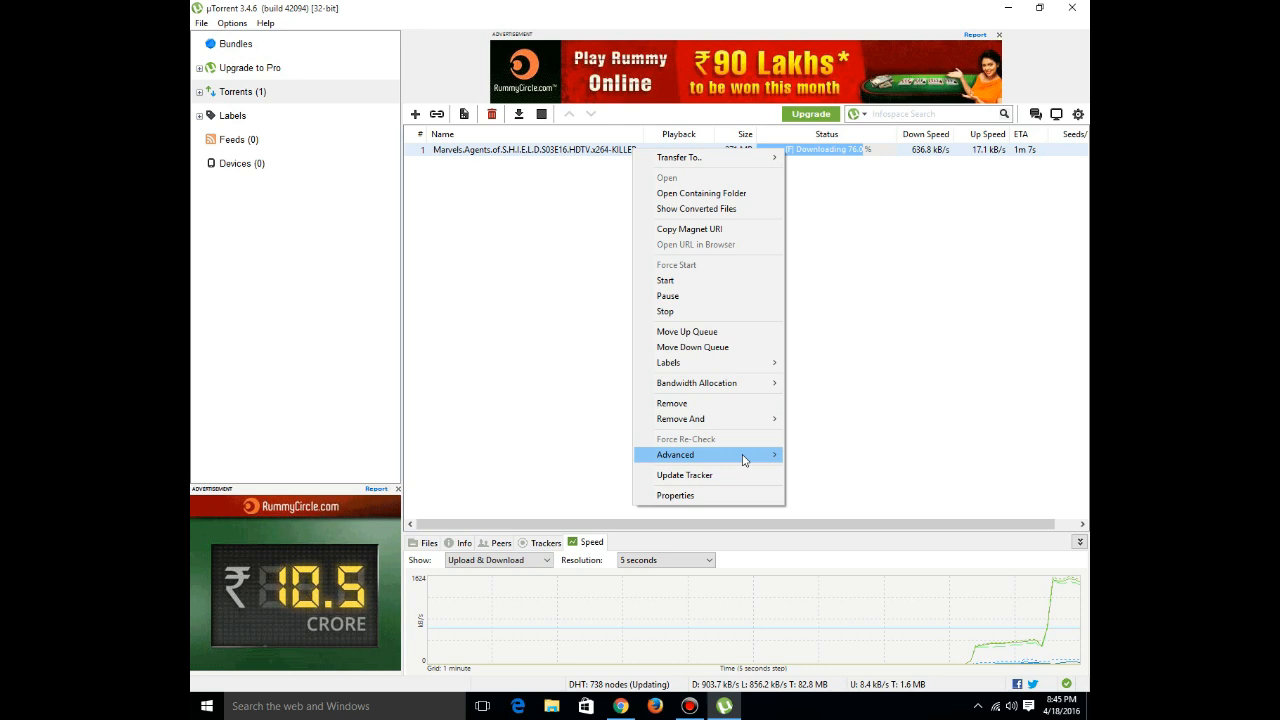
click(854, 455)
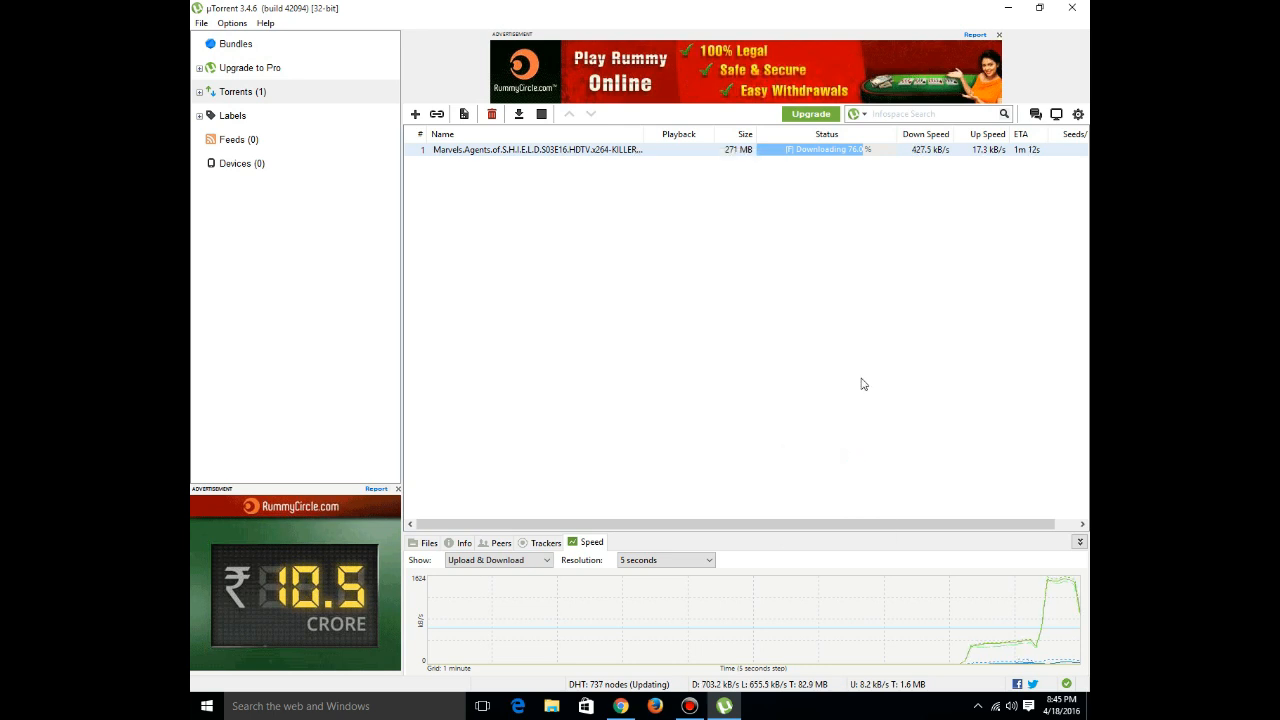
right_click(604, 150)
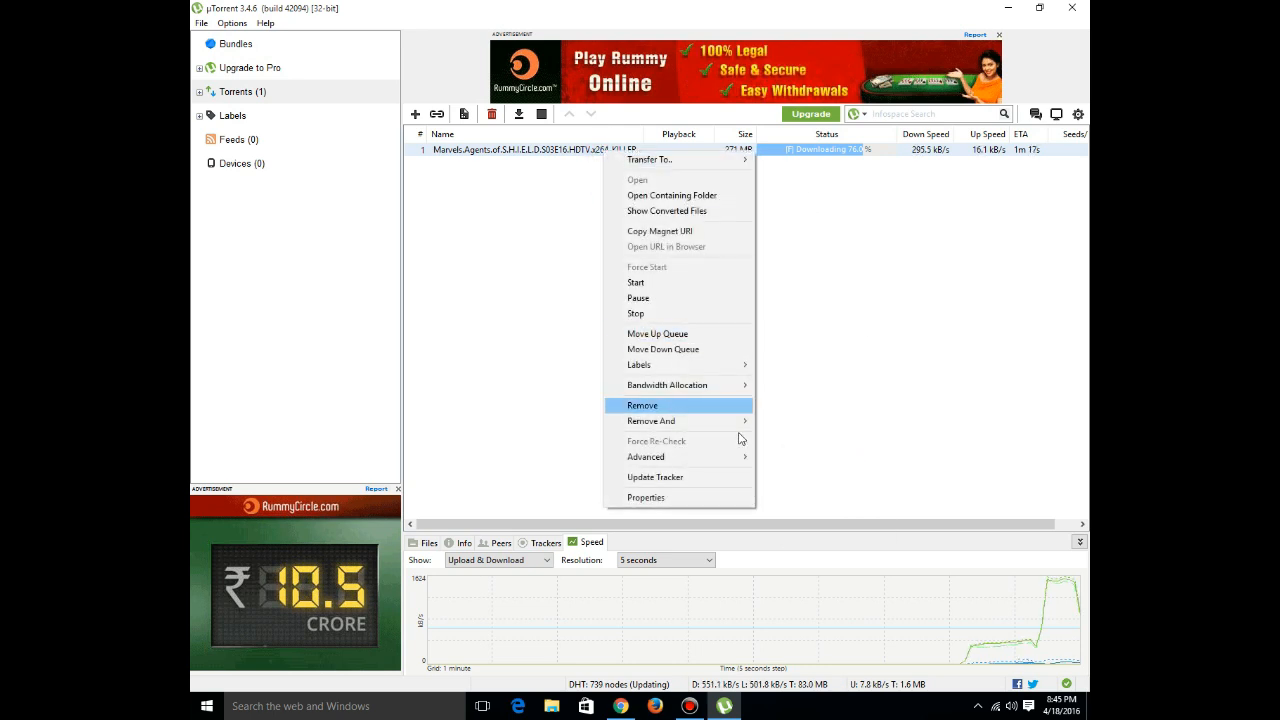
mouse_move(660, 457)
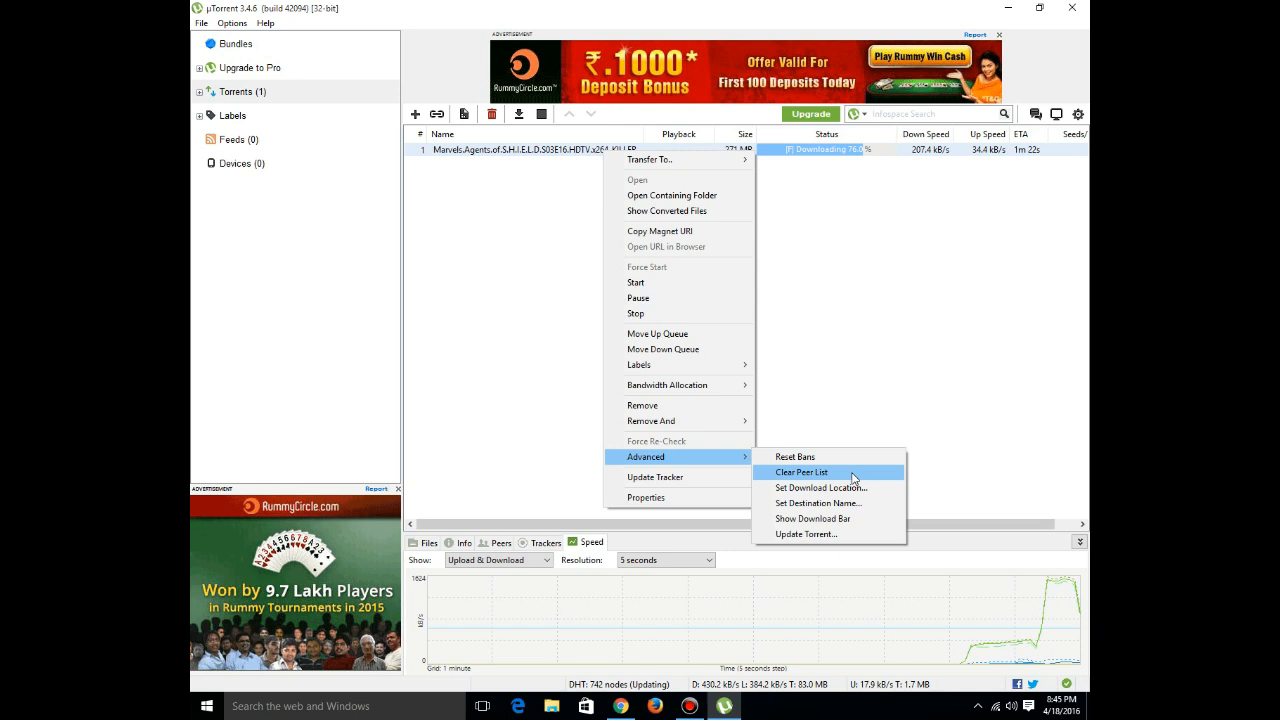
click(854, 474)
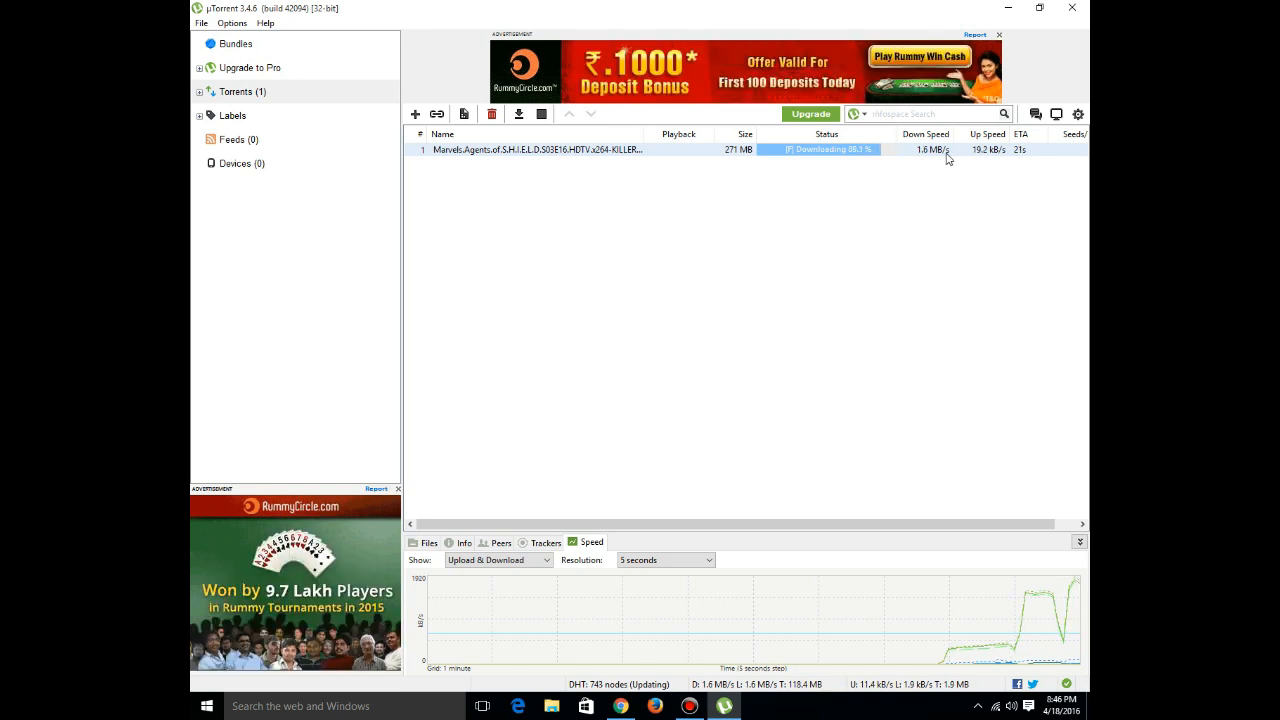
Step: Widen the Size column slightly and show the torrent's Files then Info details
drag(757, 135, 764, 135)
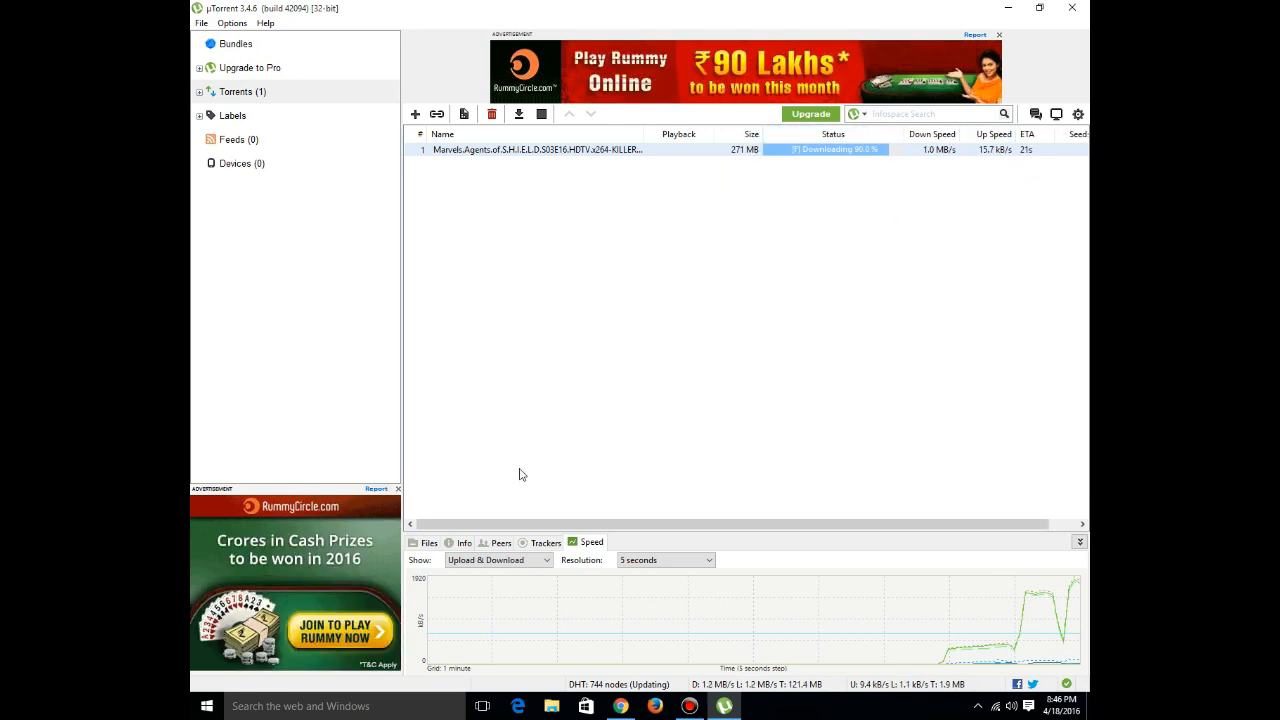
click(429, 542)
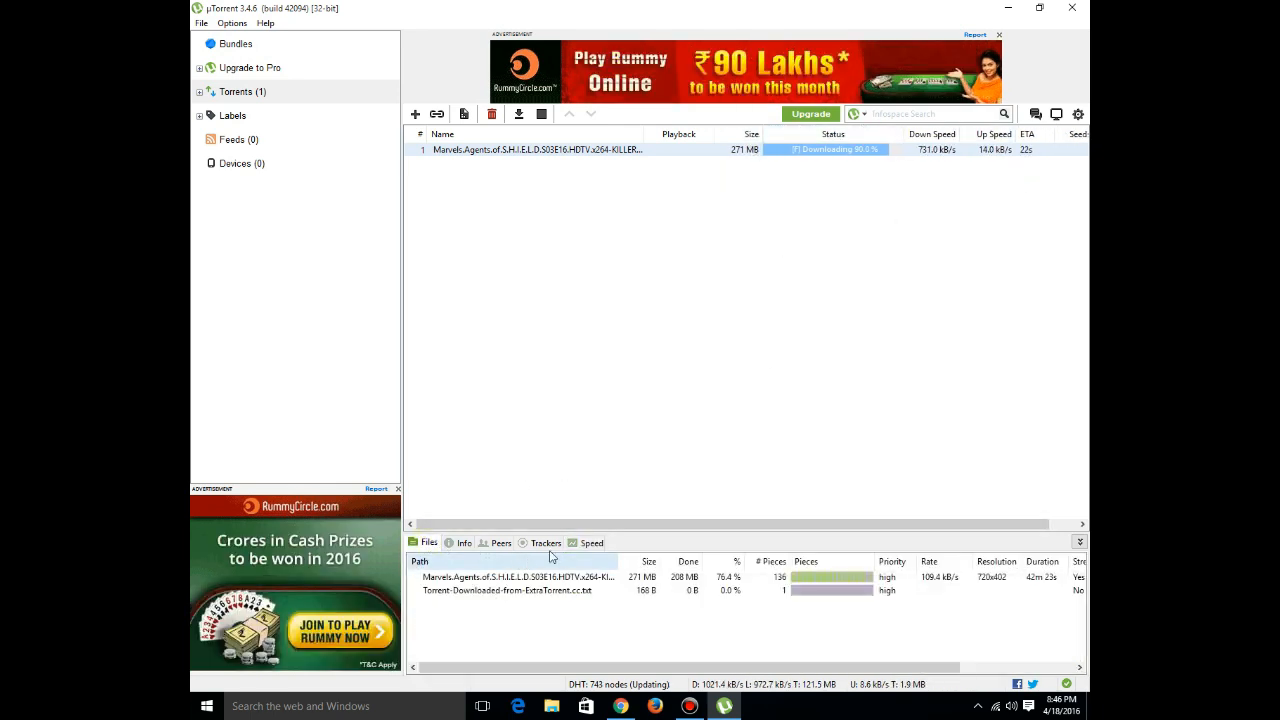
click(462, 542)
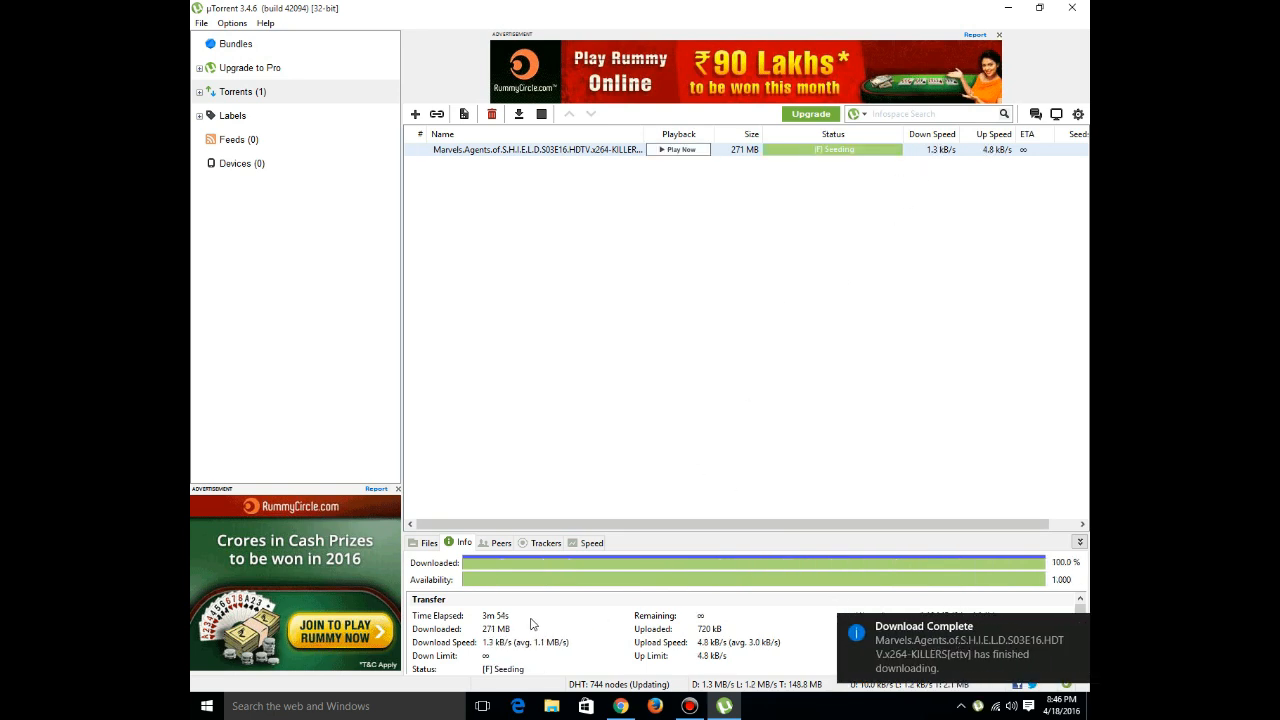
Step: Stop the completed seeding torrent so its status reads Finished
right_click(598, 160)
click(694, 318)
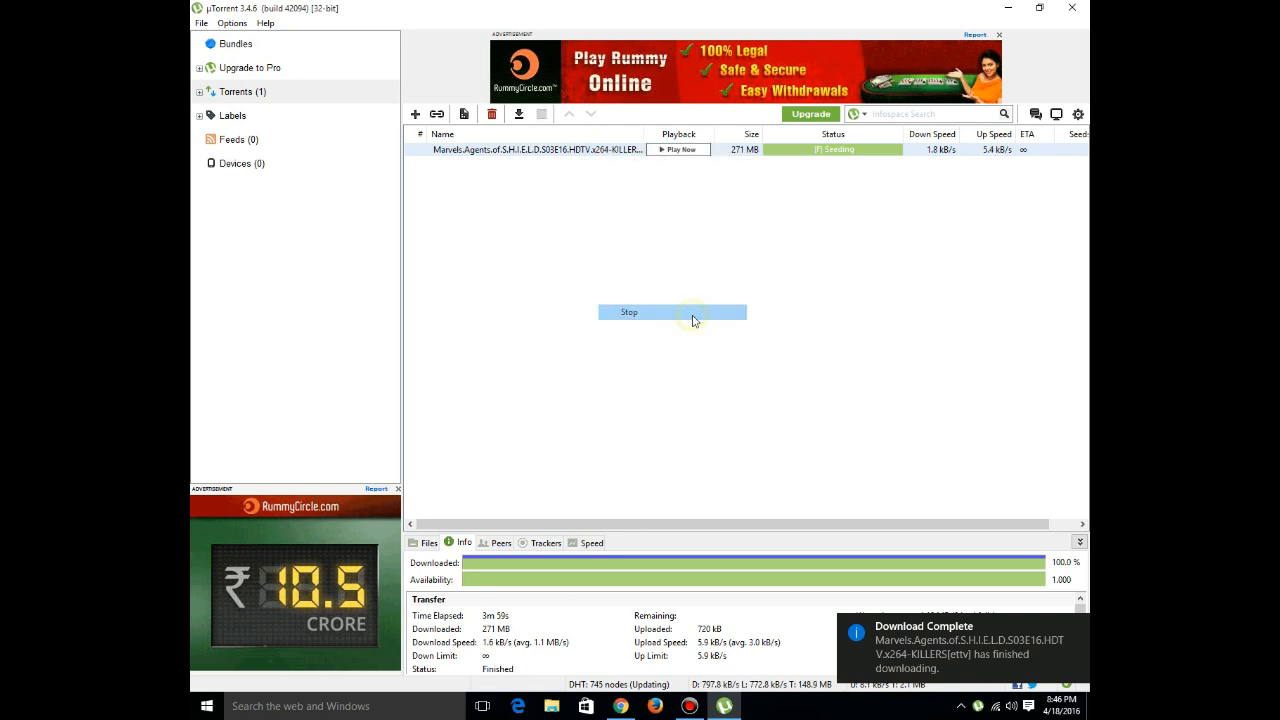